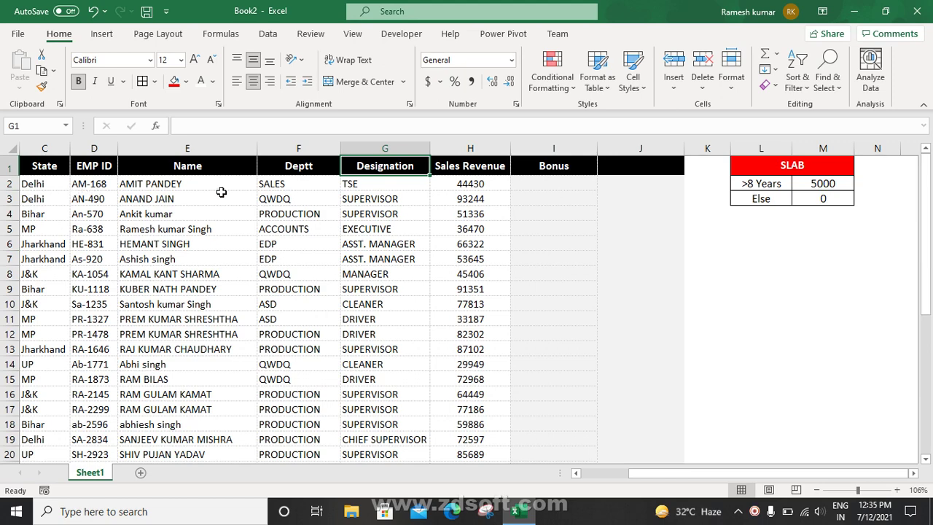
Step: Examine the employee table's Sales Revenue, Name, DOJ and Bonus columns along with the SLAB criteria table
left_click(446, 166)
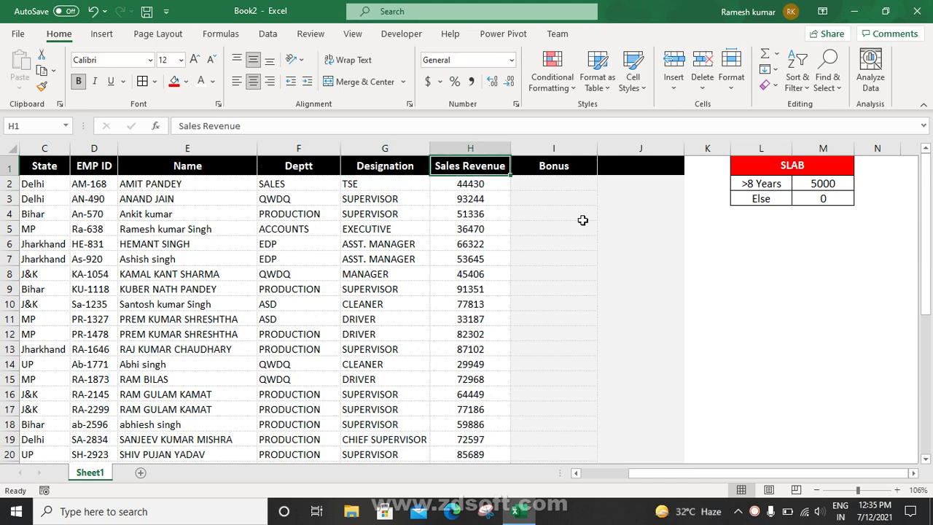
left_click(186, 181)
left_click_drag(741, 472, 652, 479)
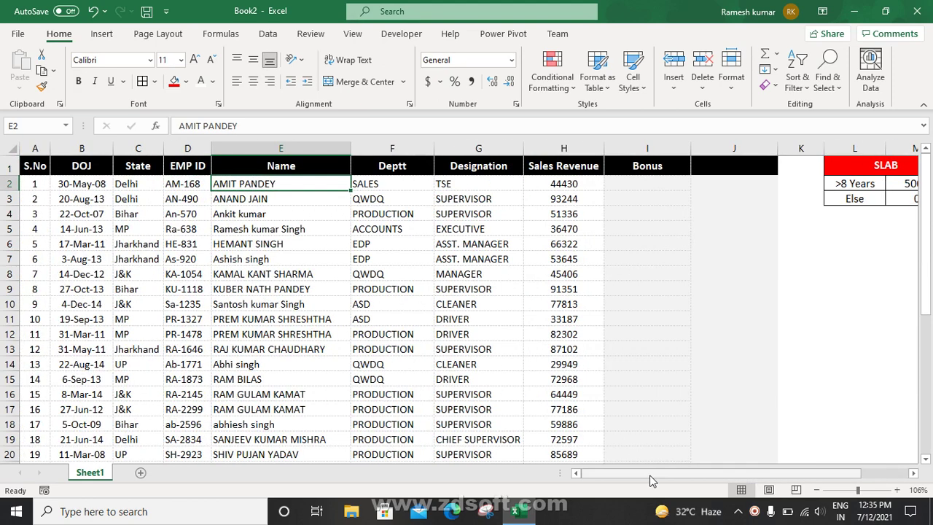
left_click(94, 182)
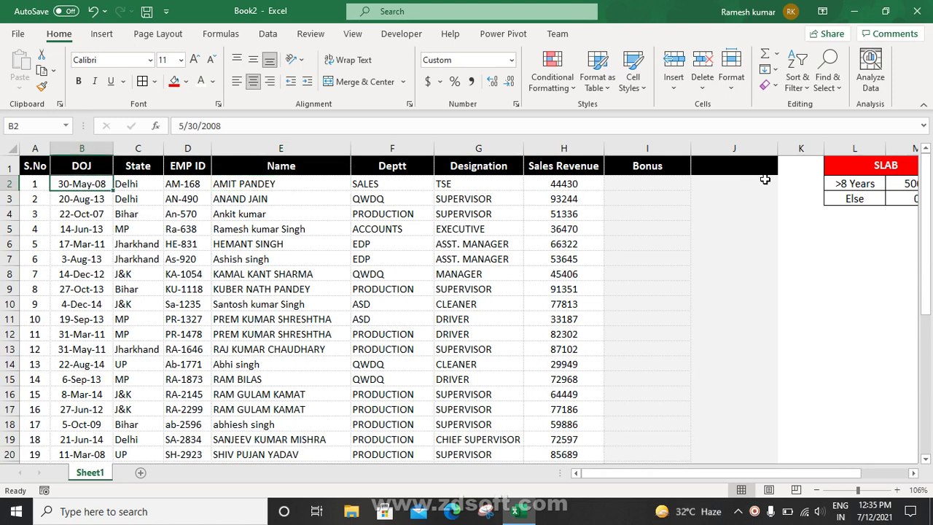
left_click(841, 185)
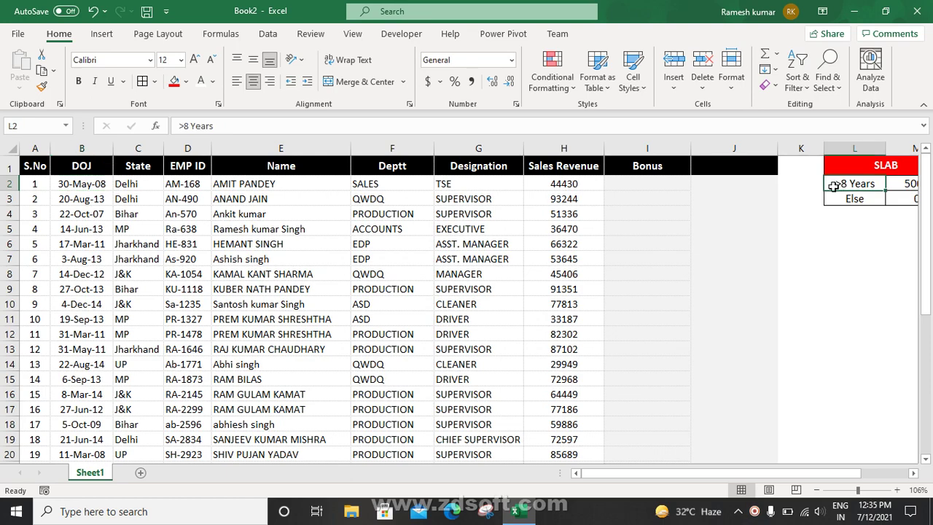
left_click(664, 179)
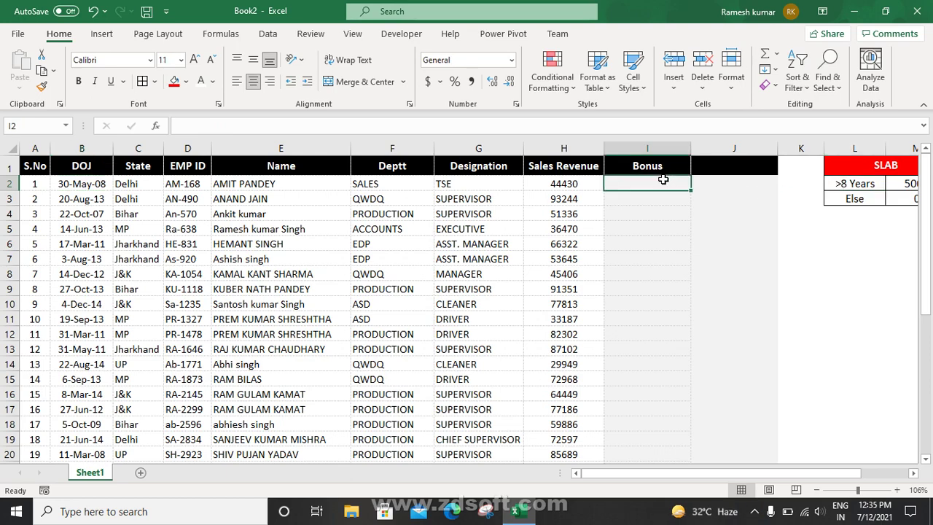
left_click_drag(707, 475, 758, 475)
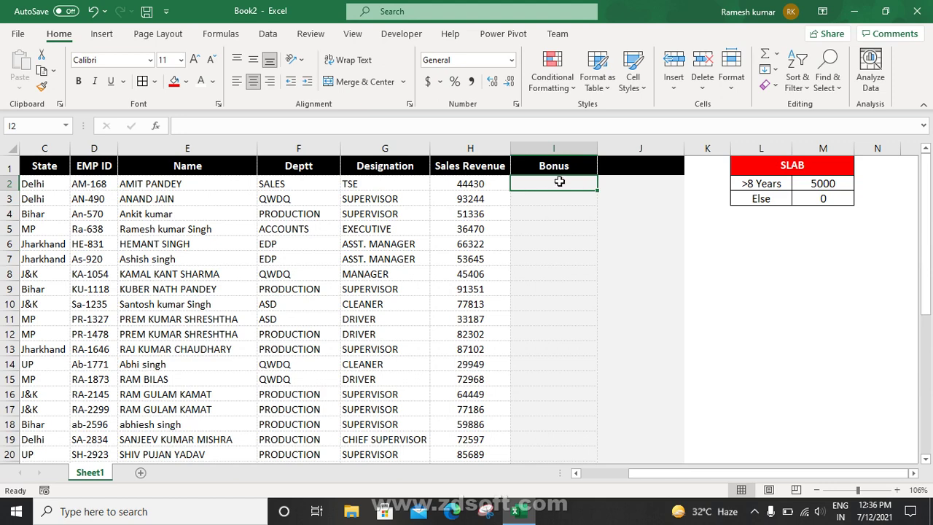
left_click(775, 185)
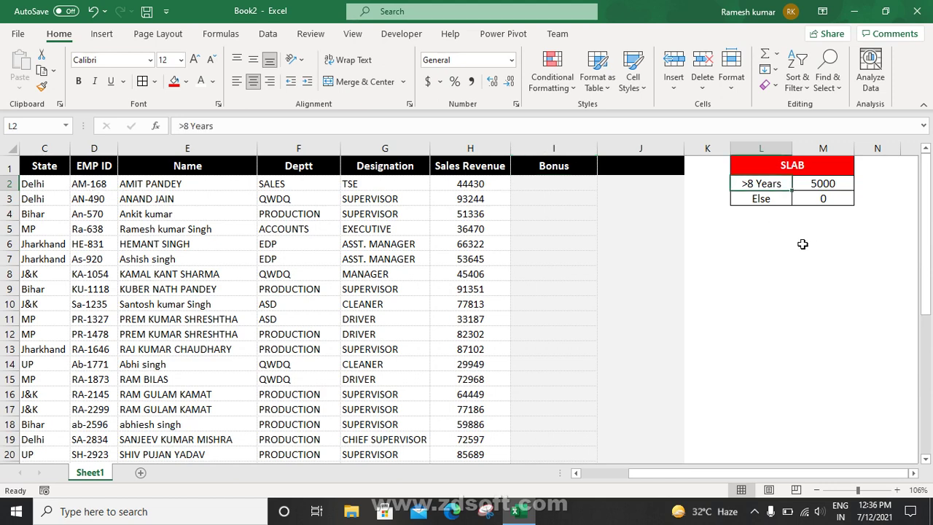
left_click(834, 180)
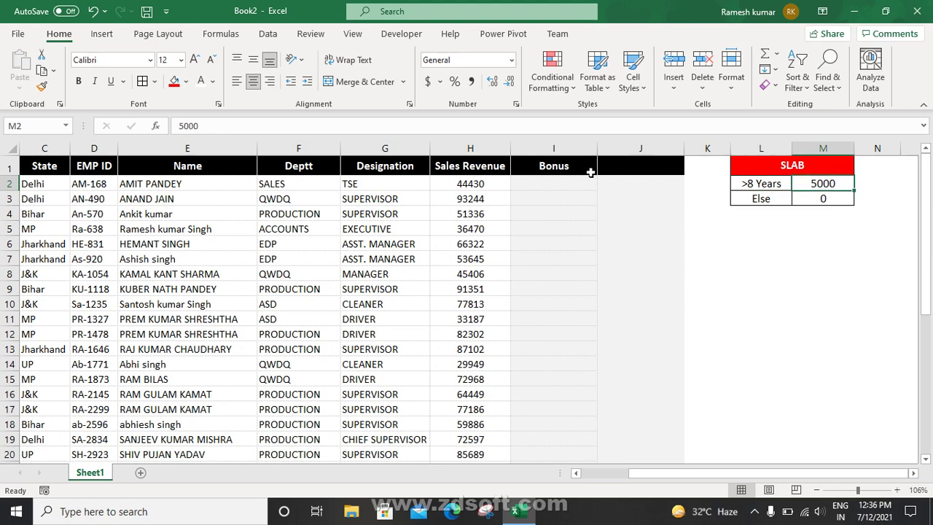
left_click(561, 179)
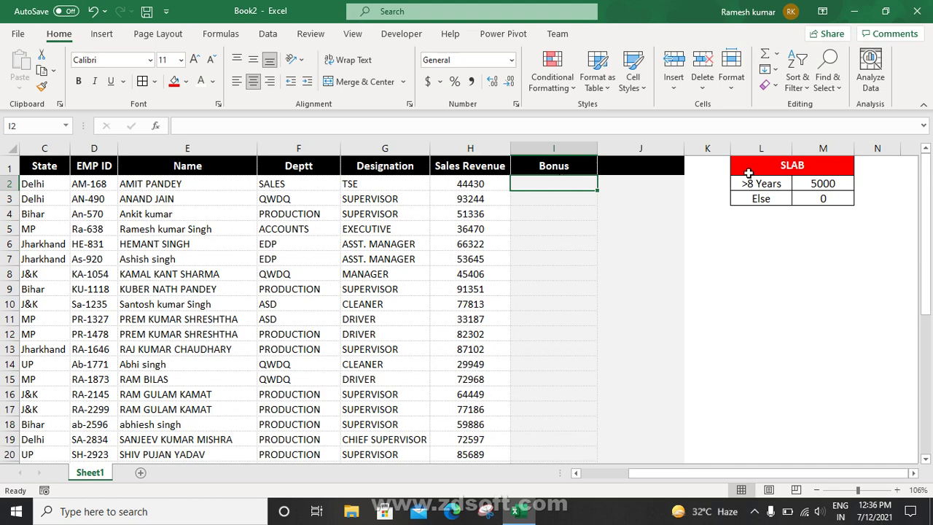
left_click_drag(769, 182, 812, 182)
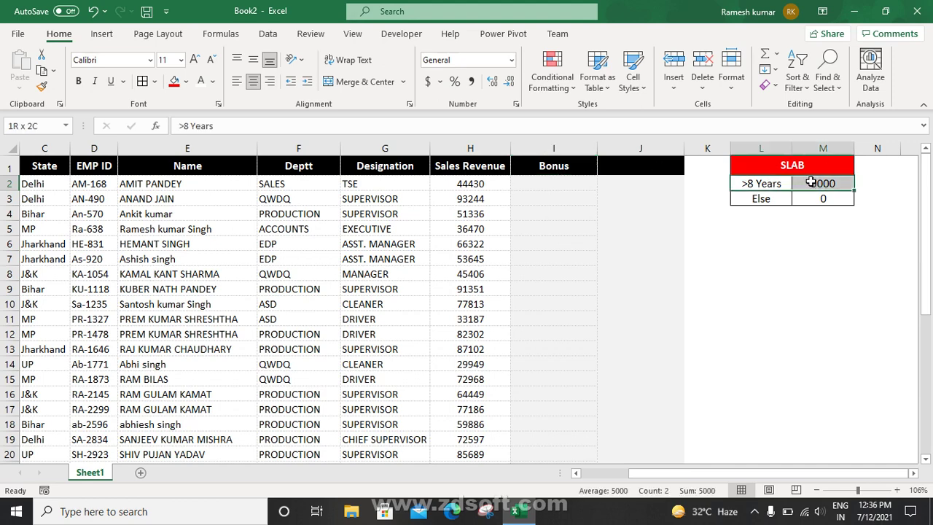
left_click(750, 184)
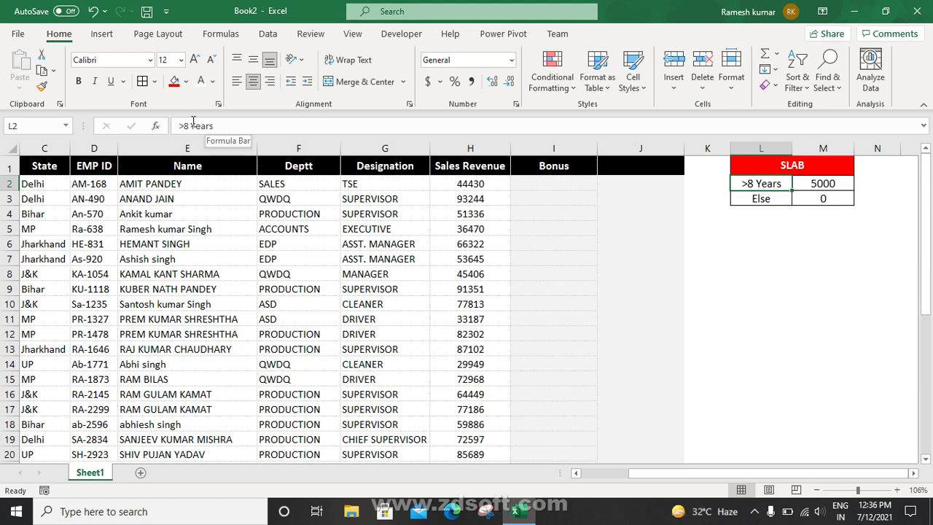
left_click(822, 184)
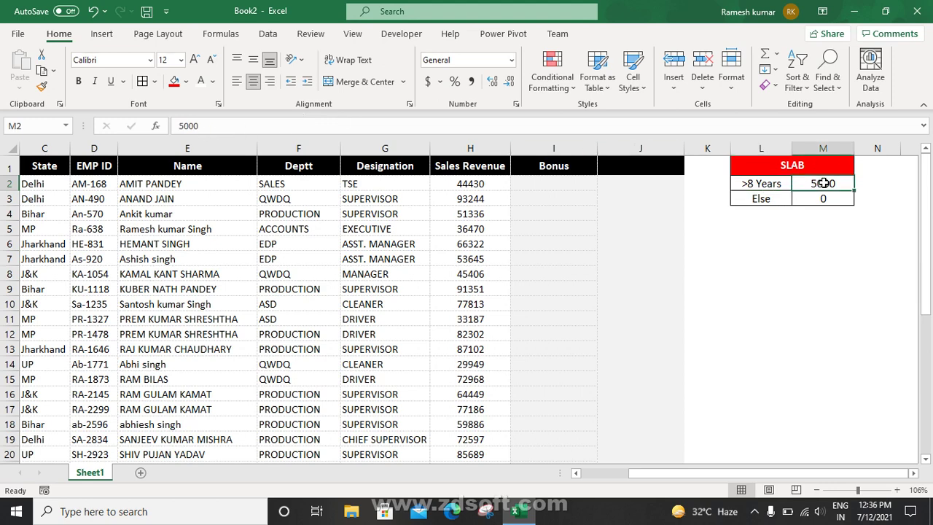
left_click(761, 196)
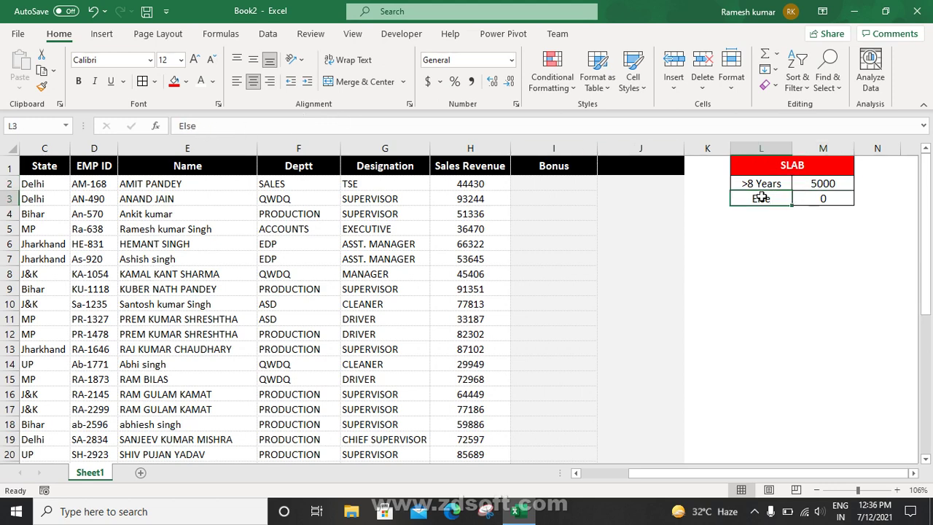
Step: Enter 365 in cell L6 below the SLAB table as the number of days in a year
left_click(759, 242)
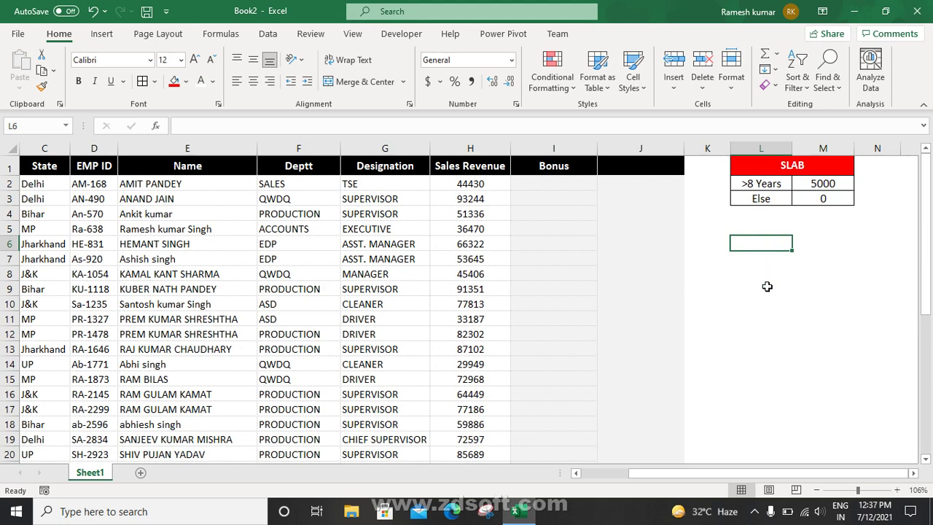
type("65")
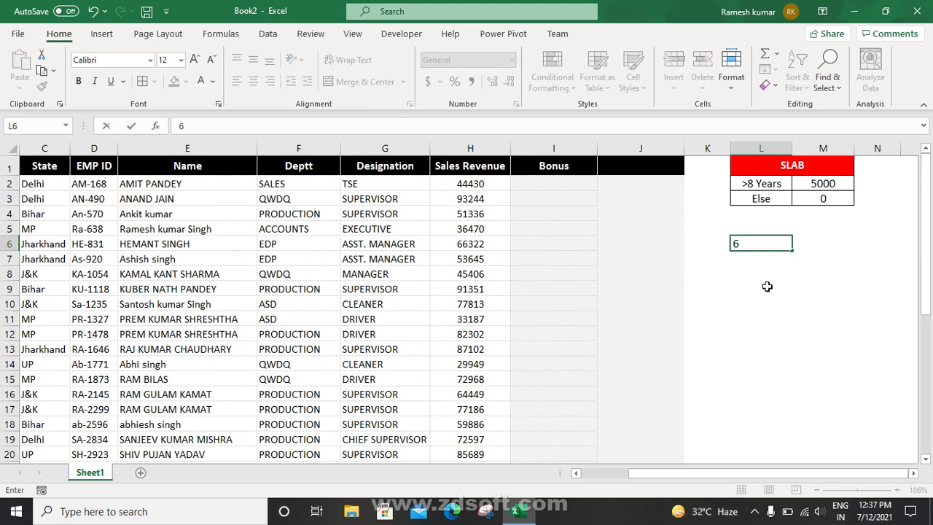
key("BackSpace")
key("BackSpace")
type("365")
key("Return")
key("Up")
key("Down")
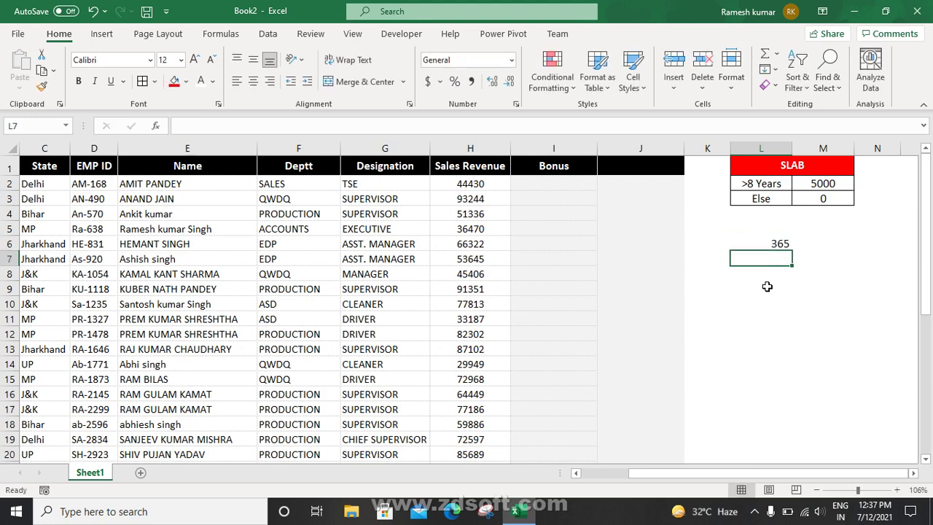
Step: Calculate the average days per month in cell L7 with the formula =L6/12
type("=")
key("Up")
type("/")
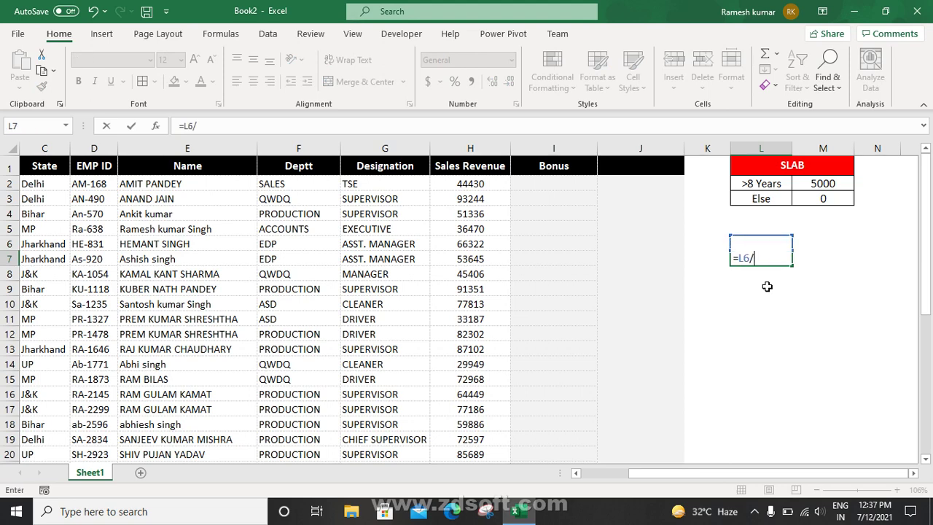
type("12")
key("ctrl+Return")
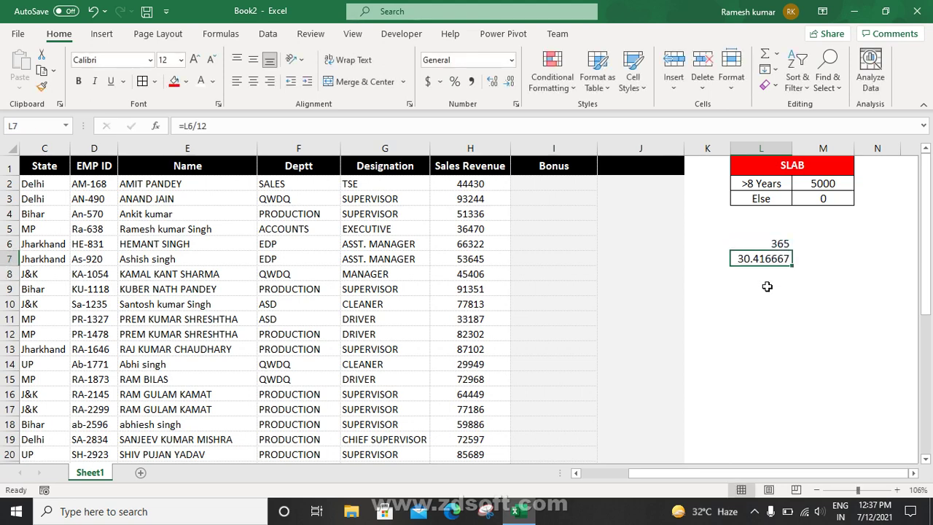
Step: Enter 8 years in cell M6 and convert it to months in M7 with the formula =M6*12
key("Up")
key("Right")
type("8")
key("Return")
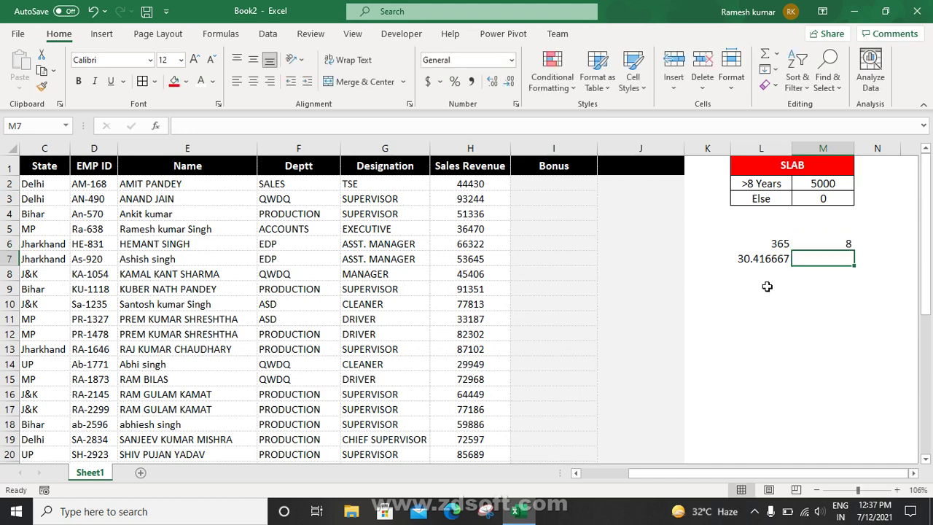
type("=")
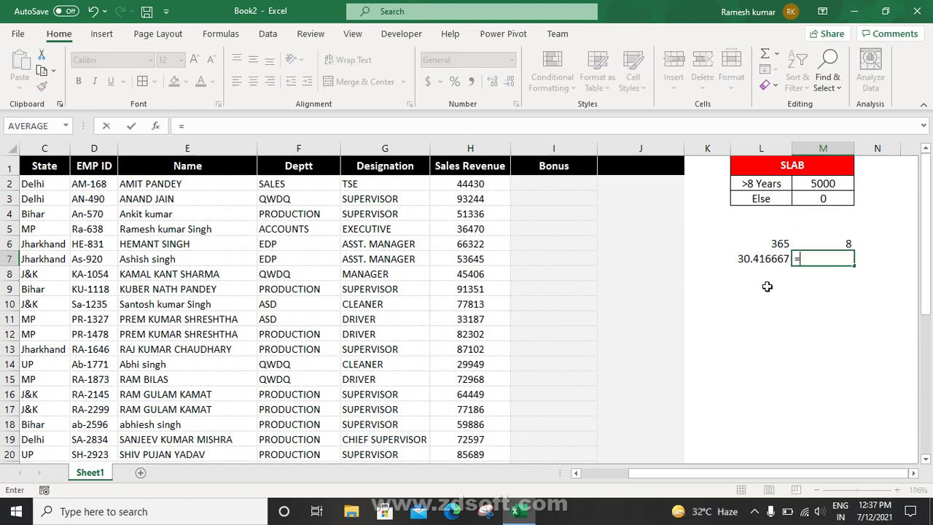
key("Up")
type("*12")
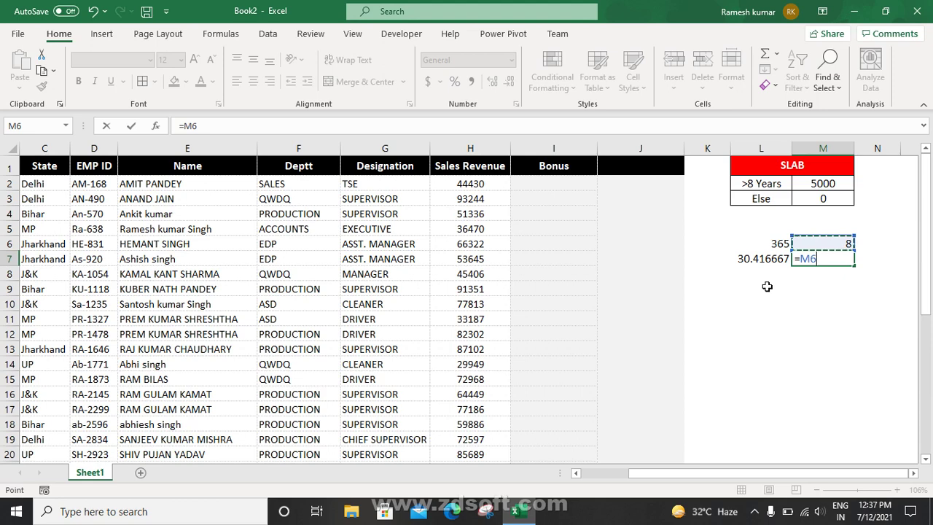
key("Return")
key("Up")
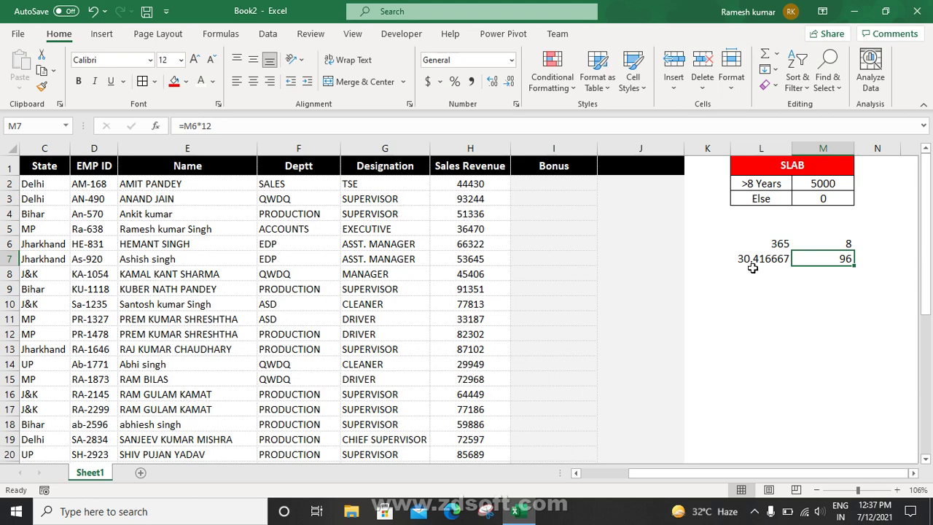
Step: Calculate the total days in eight years in cell M8 with the formula =L7*M7
left_click(755, 260)
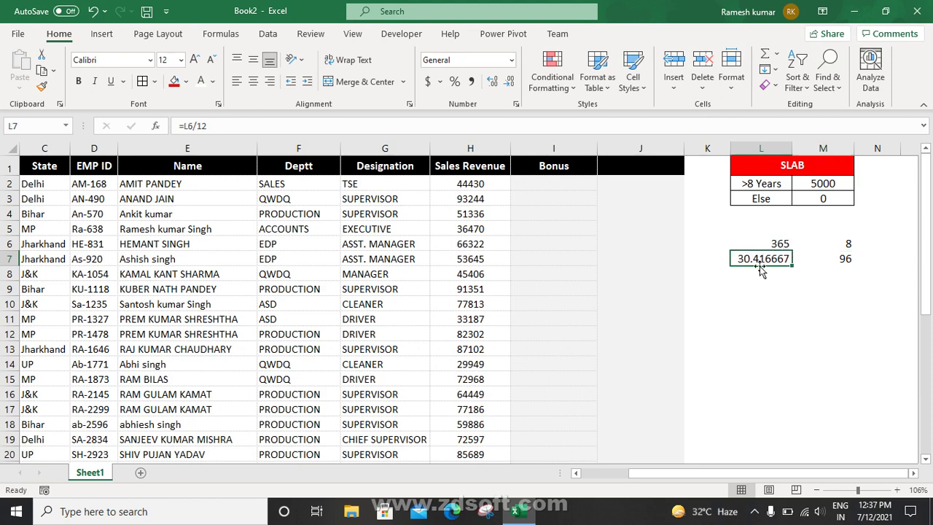
left_click(838, 278)
type("=")
key("Up")
key("Left")
type("*")
key("Up")
key("ctrl+Return")
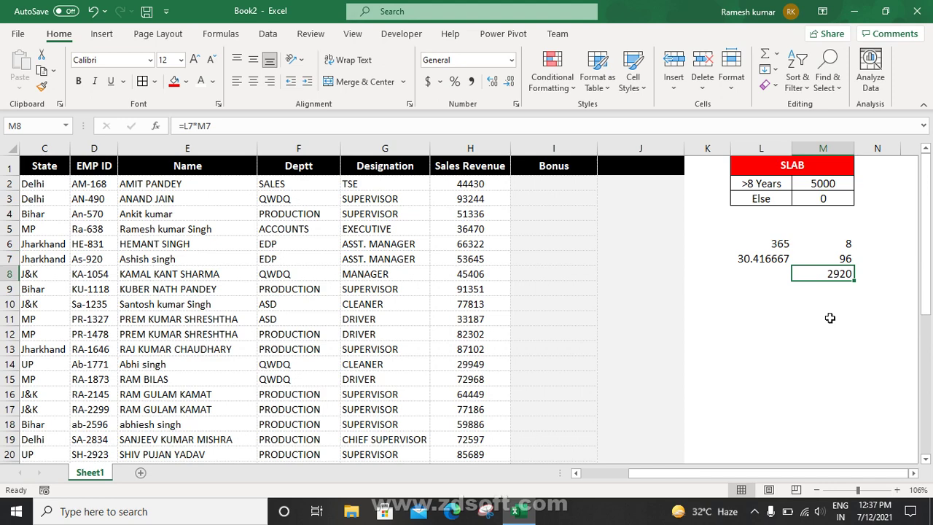
Step: Enter 93 in cell M9 as a sample number of months for comparison
left_click(830, 291)
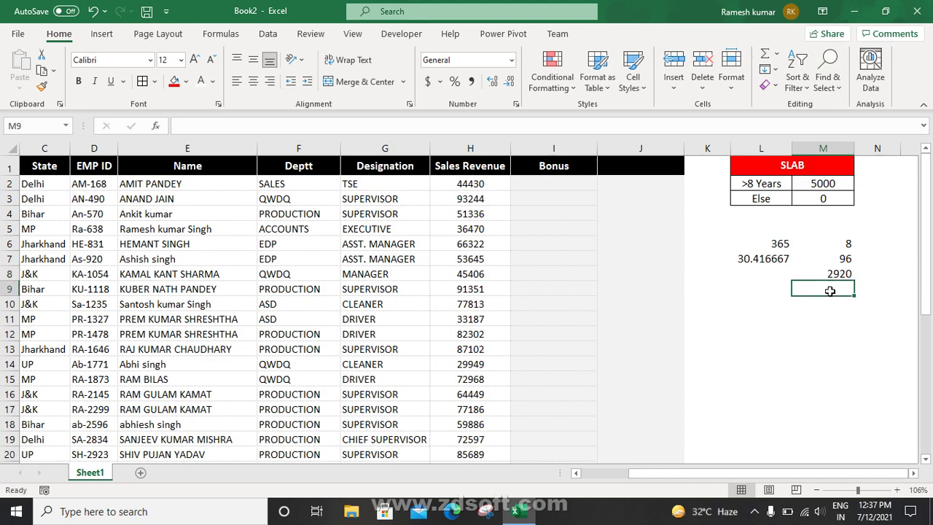
key("Up")
key("Up")
key("Down")
key("Down")
type("93")
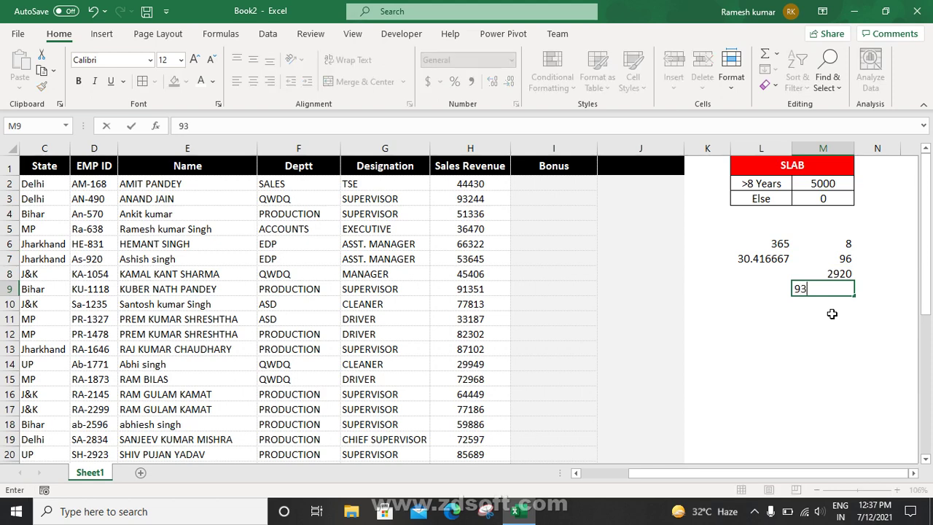
key("Return")
Step: Convert the 93 sample months to days in cell L9 with the formula =L7*M9
key("Left")
key("Up")
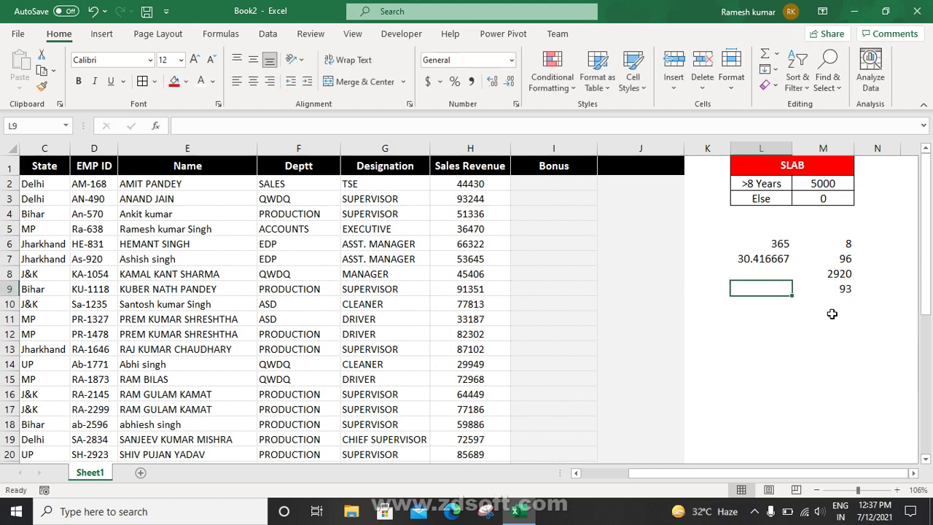
type("=")
key("Up")
key("Up")
type("*")
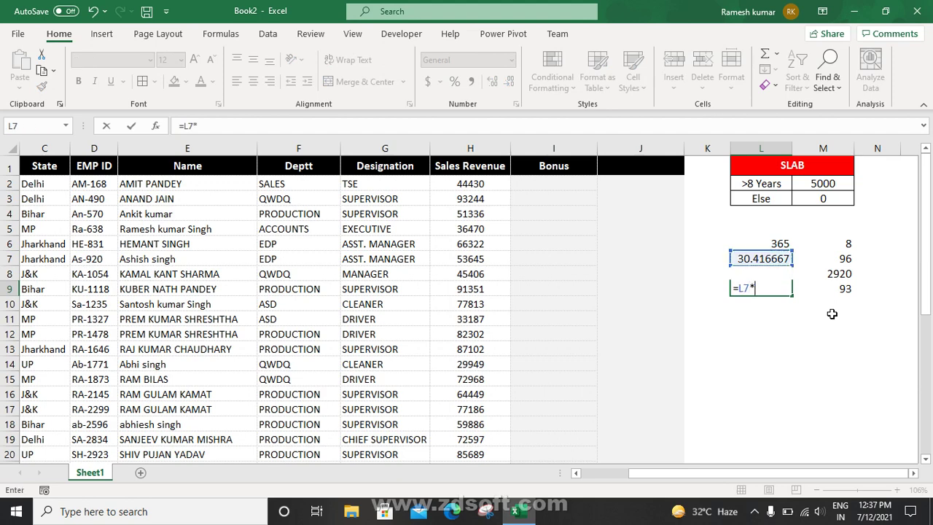
key("Right")
key("Return")
key("Up")
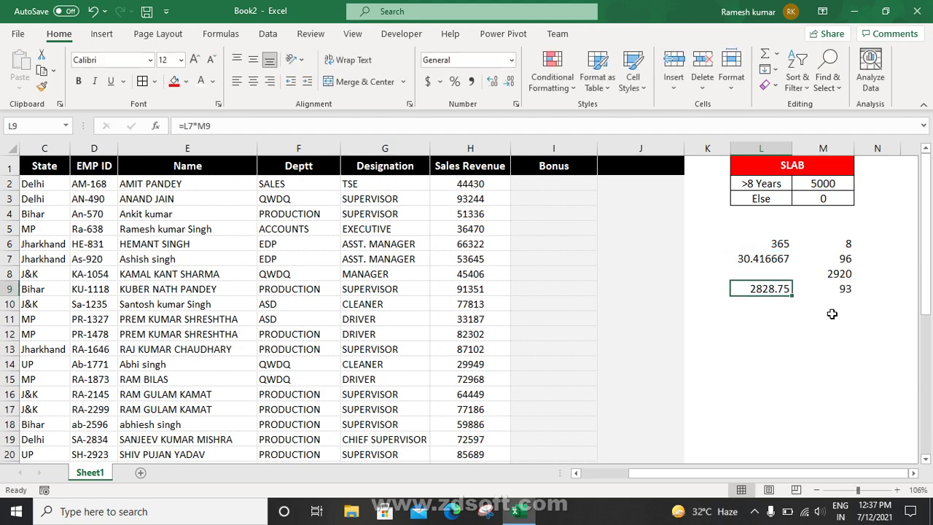
Step: Compare the sample months and days in M9 and L9 with the eight-year months and days in M7 and M8
left_click(842, 289)
left_click(840, 264)
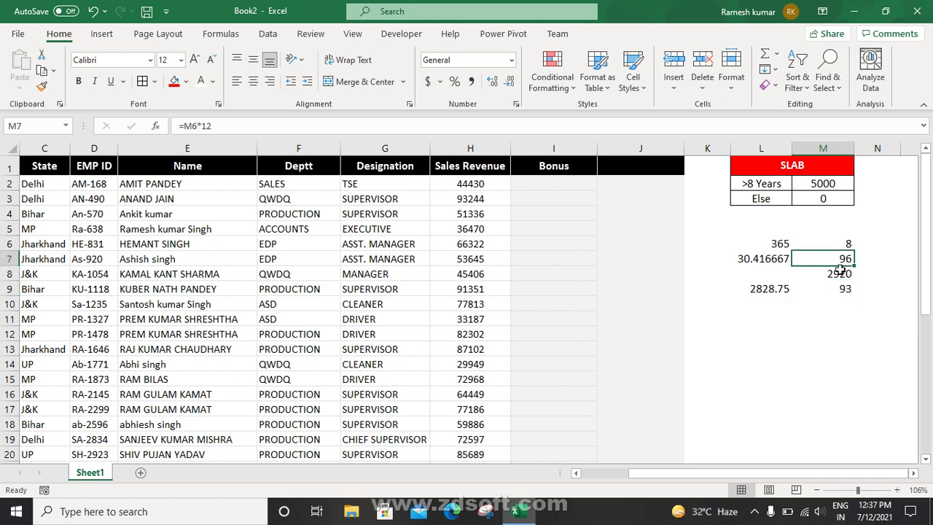
left_click(842, 289)
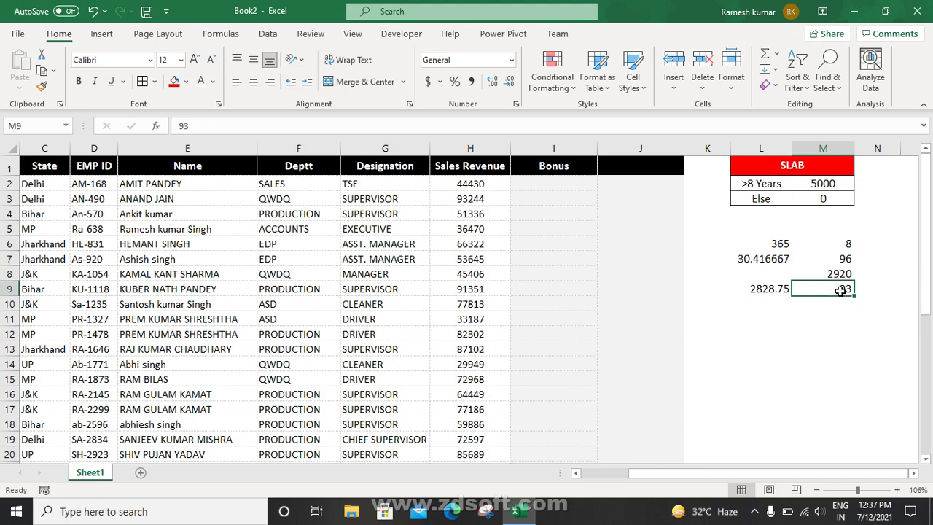
left_click(772, 289)
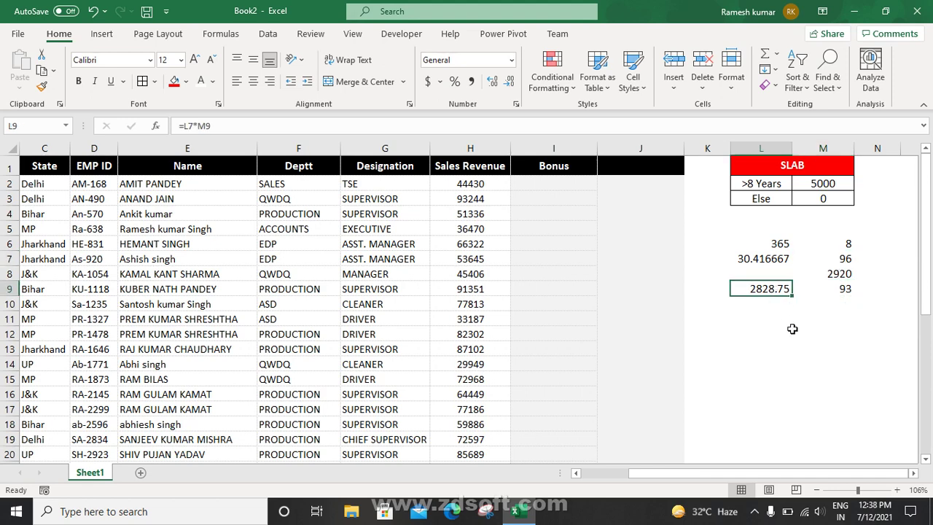
left_click(826, 275)
left_click(769, 289)
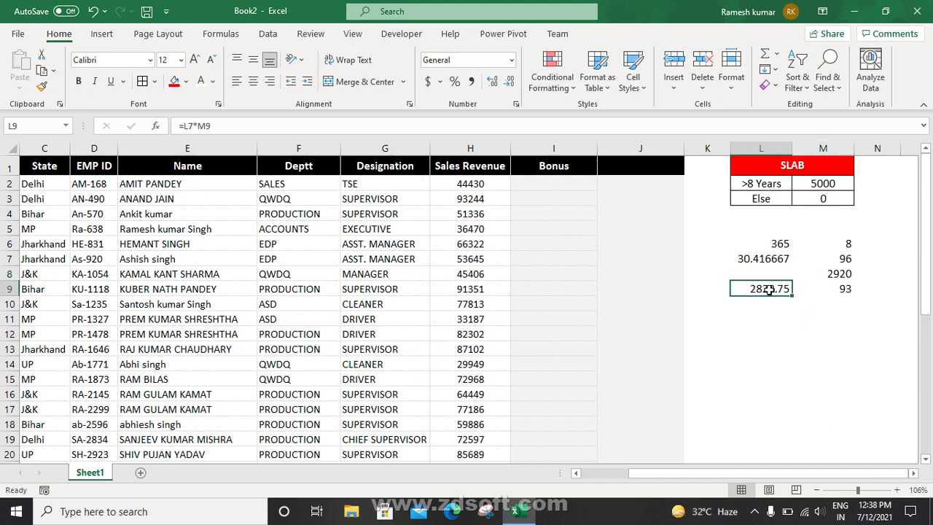
left_click(835, 273)
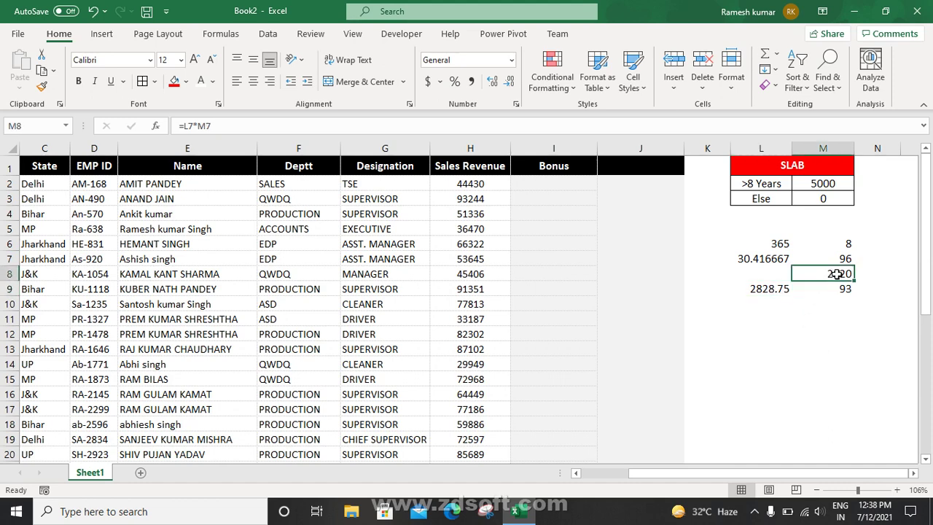
left_click(769, 289)
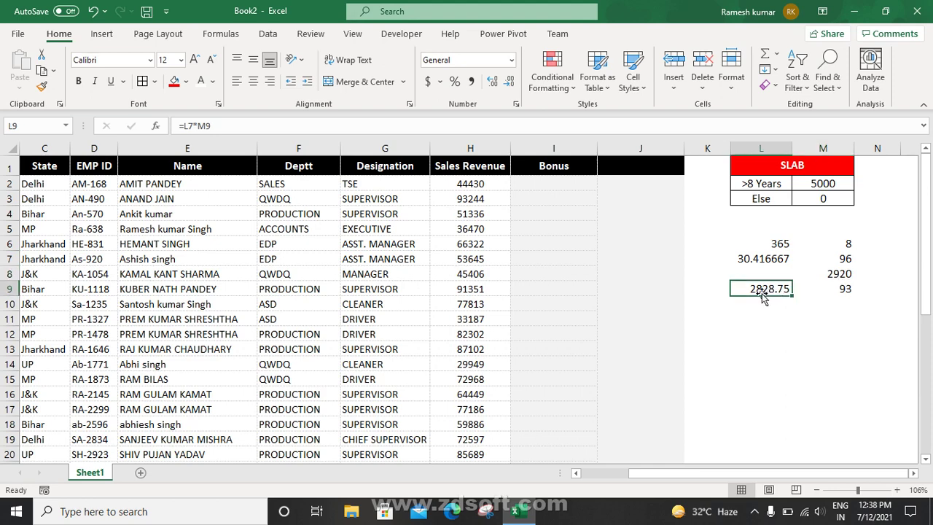
Step: Reduce the displayed decimals of the sample days in cell L9 to a whole number and check its formula
left_click(511, 82)
left_click(511, 83)
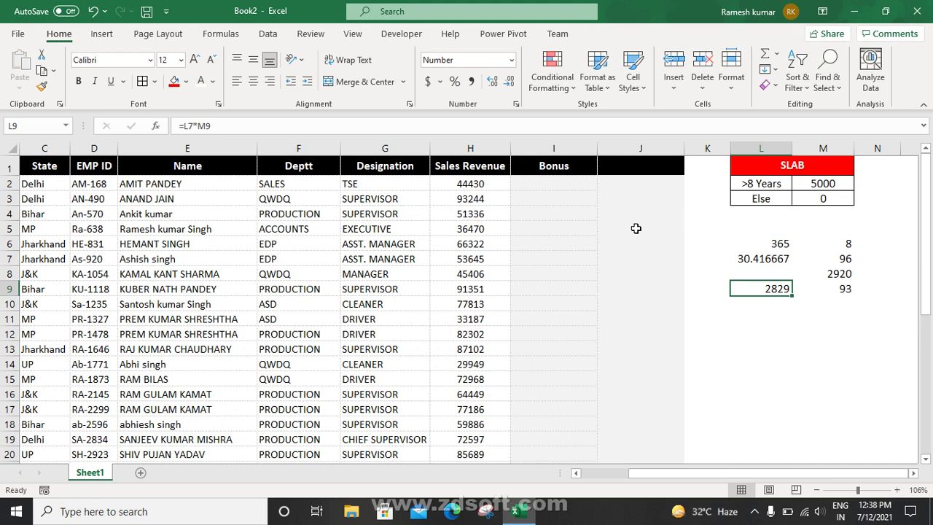
double_click(760, 288)
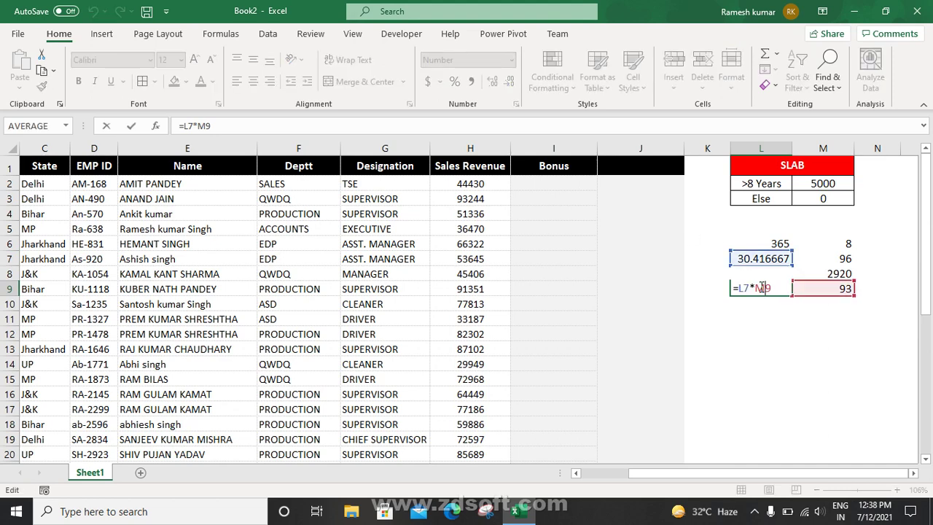
key("Return")
Step: Replace the cell reference in L7's formula with the number of days in a year, making it =365/12
left_click(765, 258)
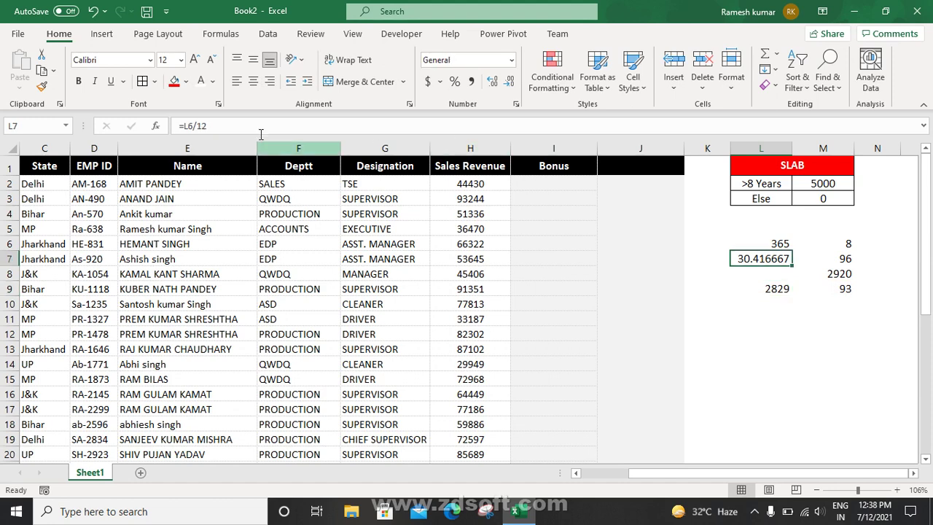
left_click(187, 125)
key("BackSpace")
key("BackSpace")
type("365")
key("Return")
key("Up")
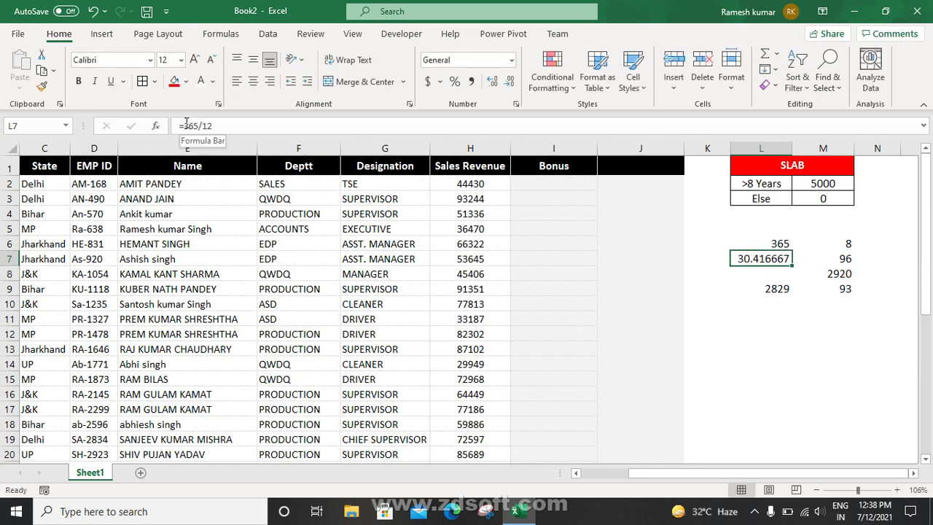
Step: Copy the expression 365/12 from L7 and substitute it for the L7 reference in cell M8, giving =(365/12)*M7
left_click_drag(184, 126, 287, 129)
key("ctrl+c")
key("Escape")
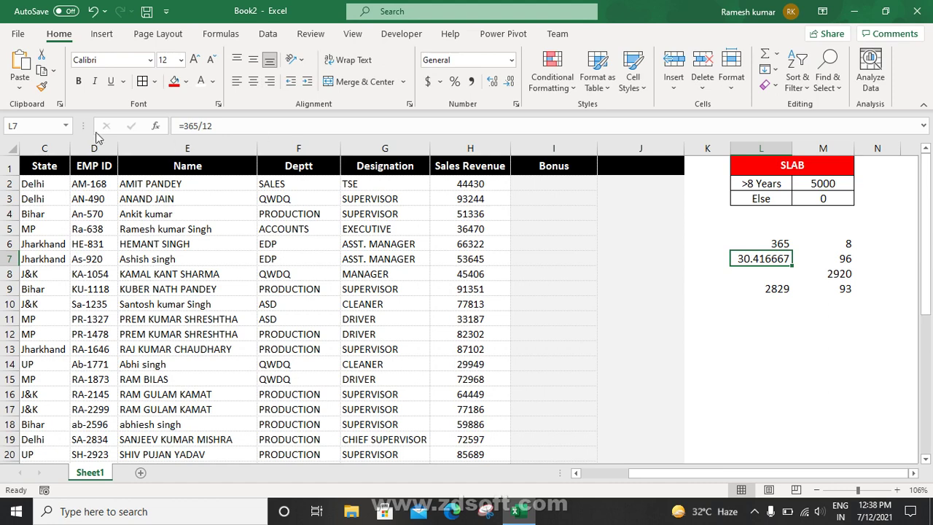
left_click(827, 272)
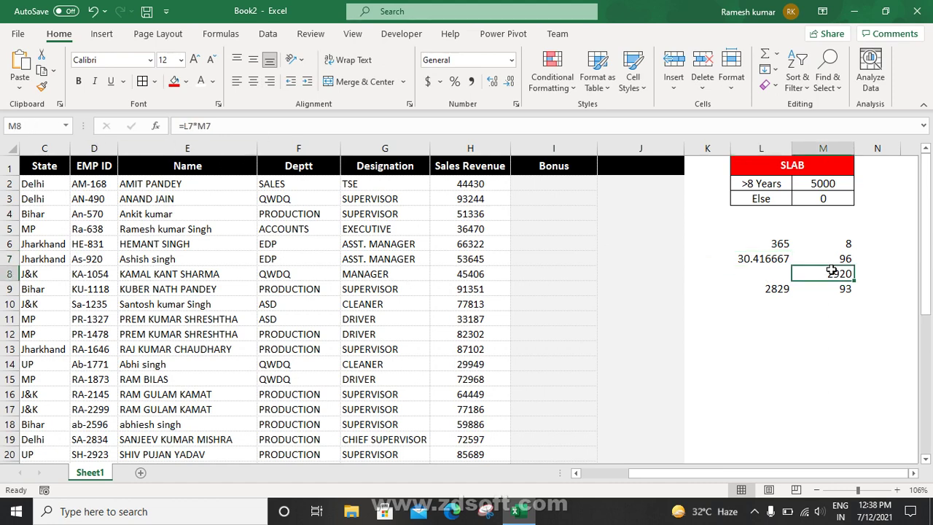
left_click(191, 127)
key("BackSpace")
key("BackSpace")
type("()")
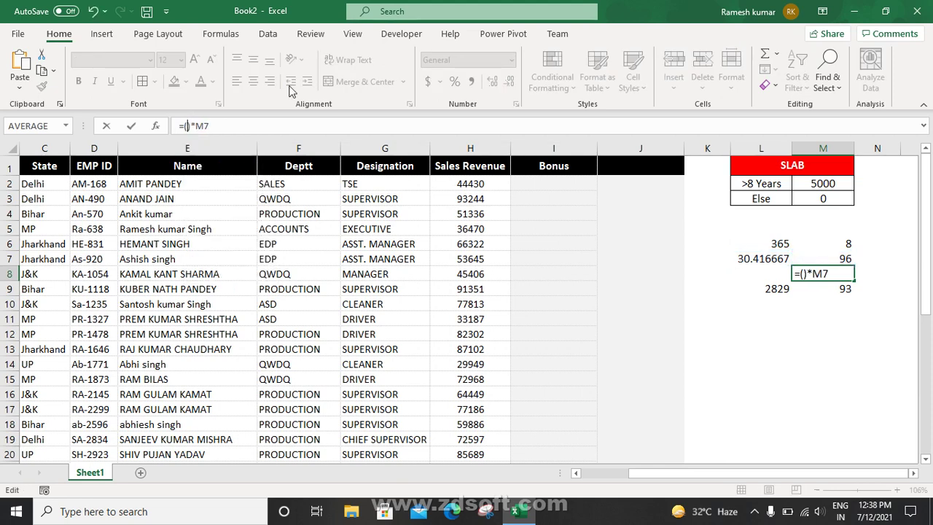
type("365/12")
key("Return")
key("Up")
key("Up")
key("Down")
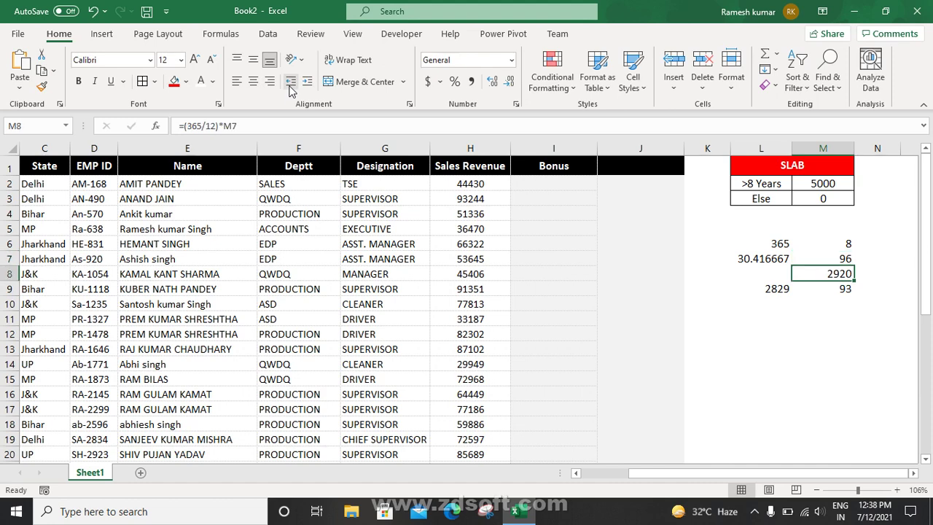
Step: Replace the M7 reference in cell M8 with the constant 96 so the formula is =(365/12)*96
left_click(835, 256)
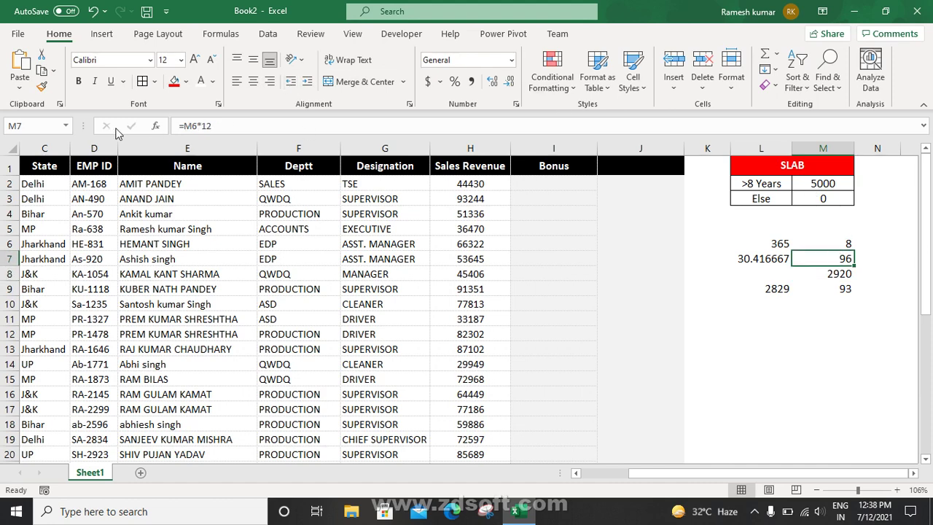
left_click(844, 273)
left_click(250, 129)
key("BackSpace")
key("BackSpace")
type("96")
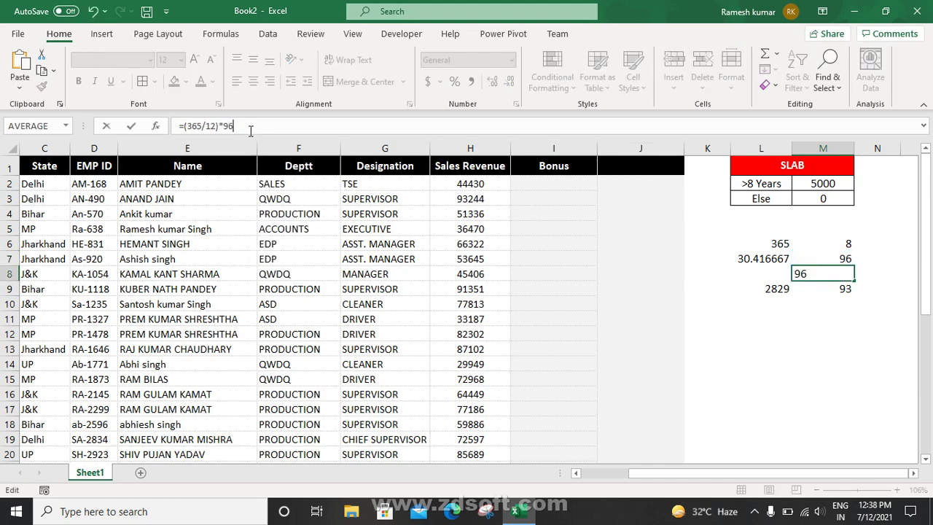
key("Return")
key("Up")
left_click(250, 129)
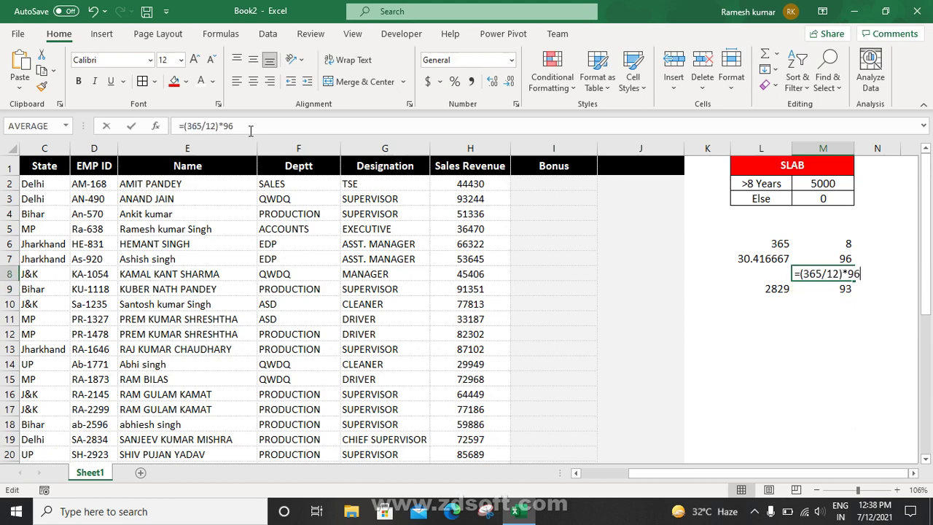
key("Escape")
Step: Copy 365/12 from L7 and substitute it for the L7 reference in cell L9, giving =(365/12)*M9
key("Down")
key("Left")
key("F2")
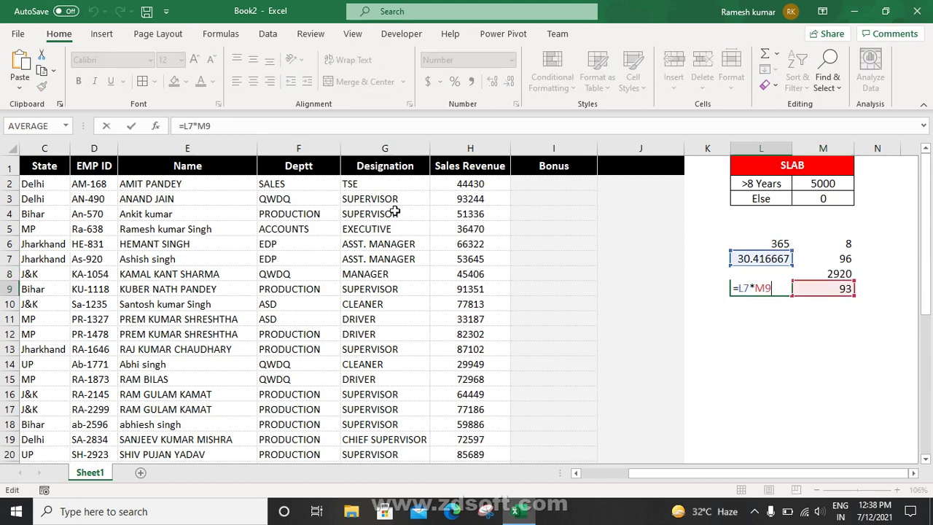
key("Escape")
left_click(748, 257)
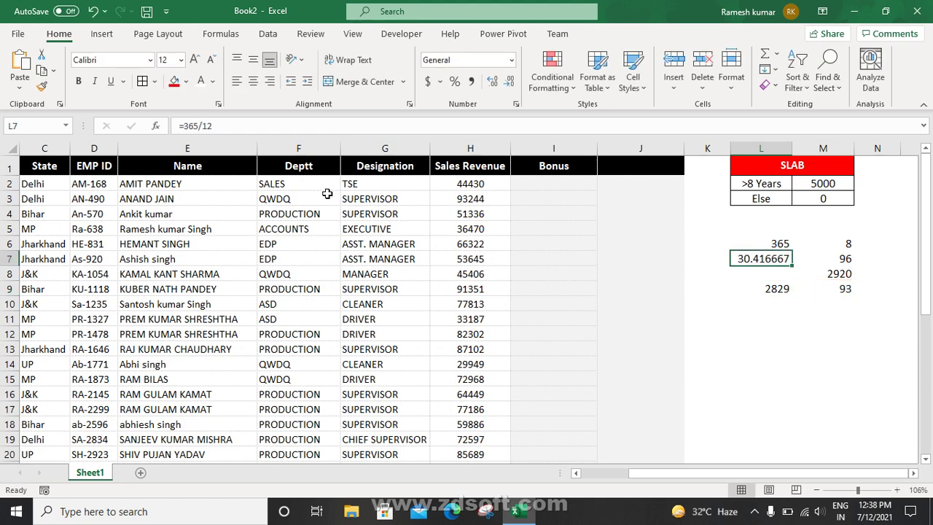
left_click_drag(183, 126, 240, 127)
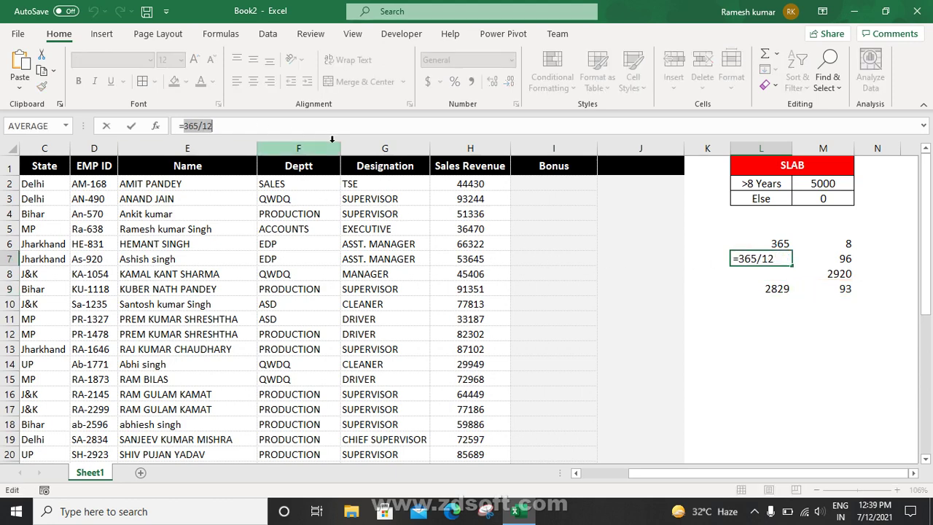
key("ctrl+Return")
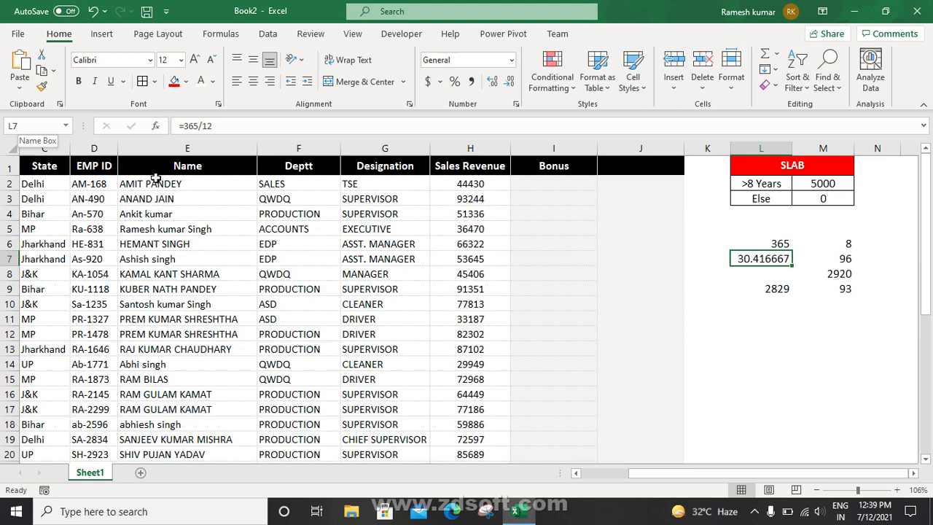
left_click(755, 287)
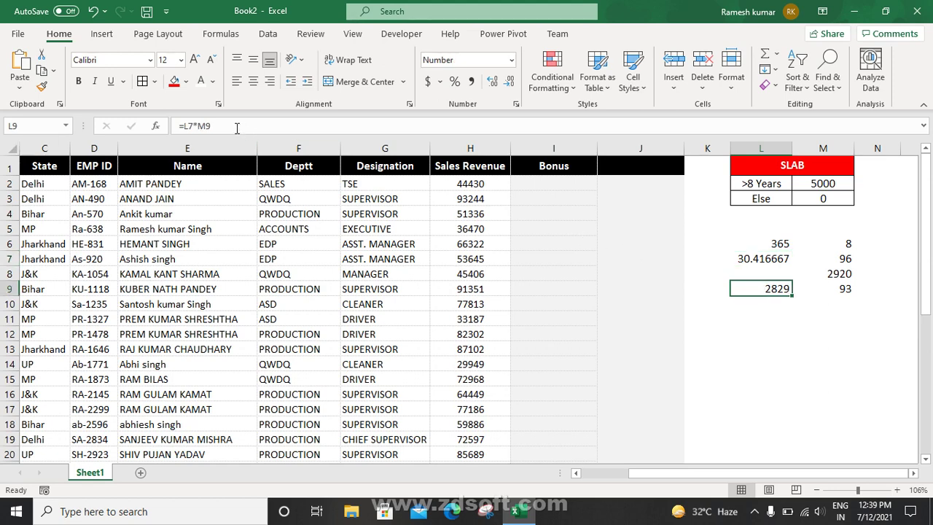
left_click(197, 121)
key("BackSpace")
key("BackSpace")
type("()")
type("365/12")
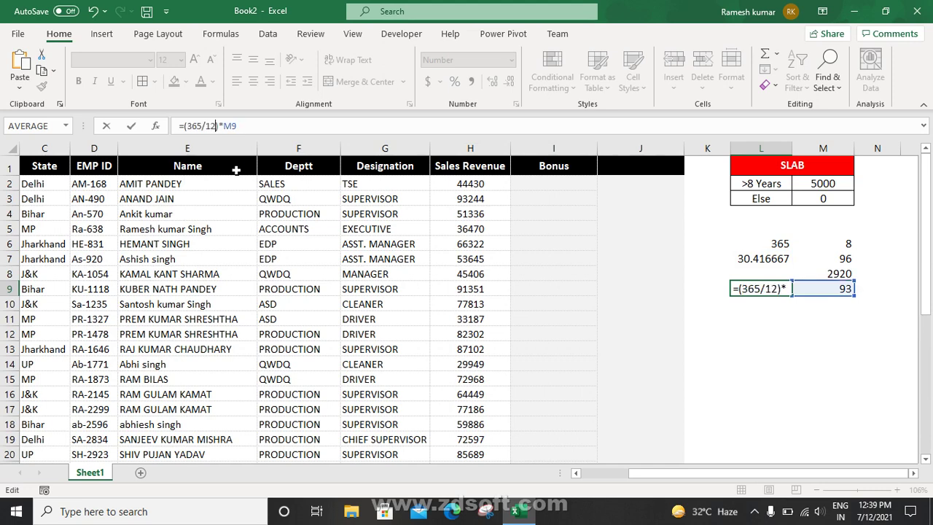
key("Return")
key("Up")
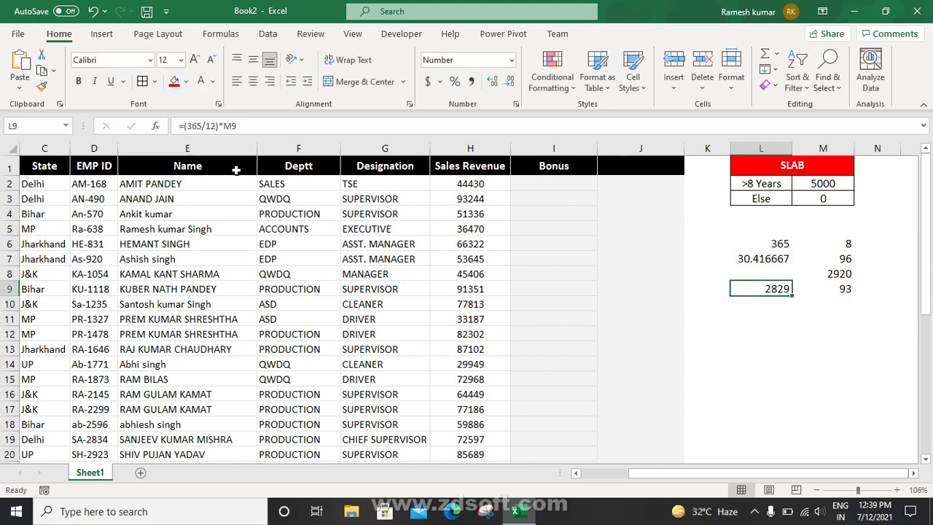
Step: Replace the M9 reference in cell L9 with the constant 93 so the formula is =(365/12)*93
left_click(846, 290)
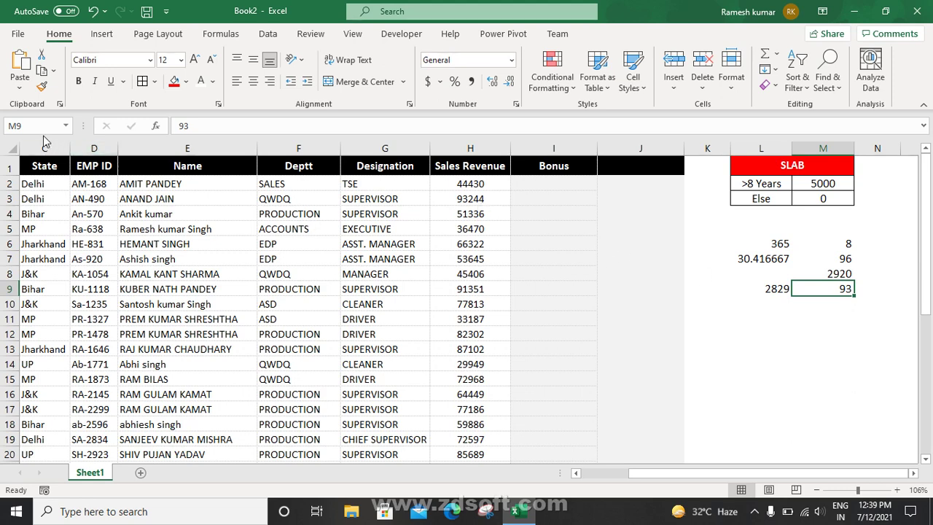
left_click(771, 288)
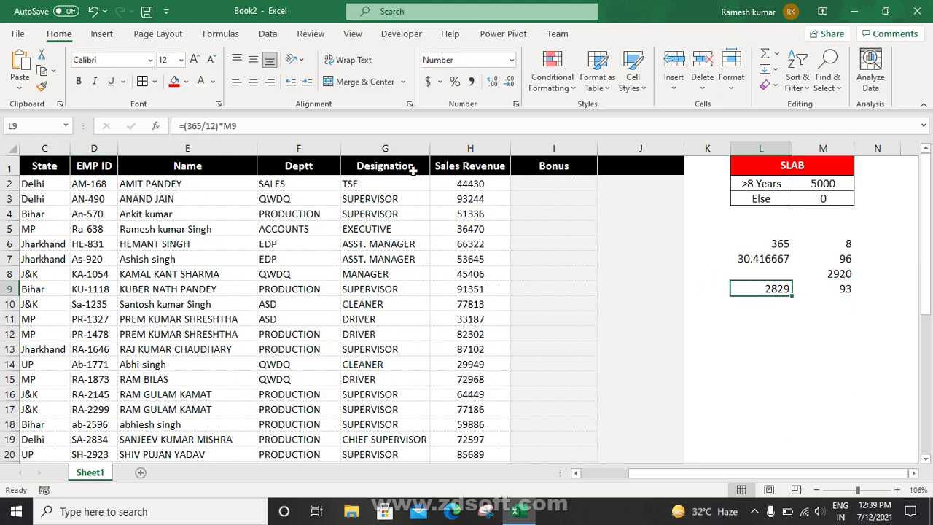
left_click(251, 126)
key("BackSpace")
key("BackSpace")
type("9")
type("3")
key("Return")
key("Up")
Step: Enclose the whole calculation in cell L9 in outer parentheses as =((365/12)*93) and select the expression for copying
left_click(839, 273)
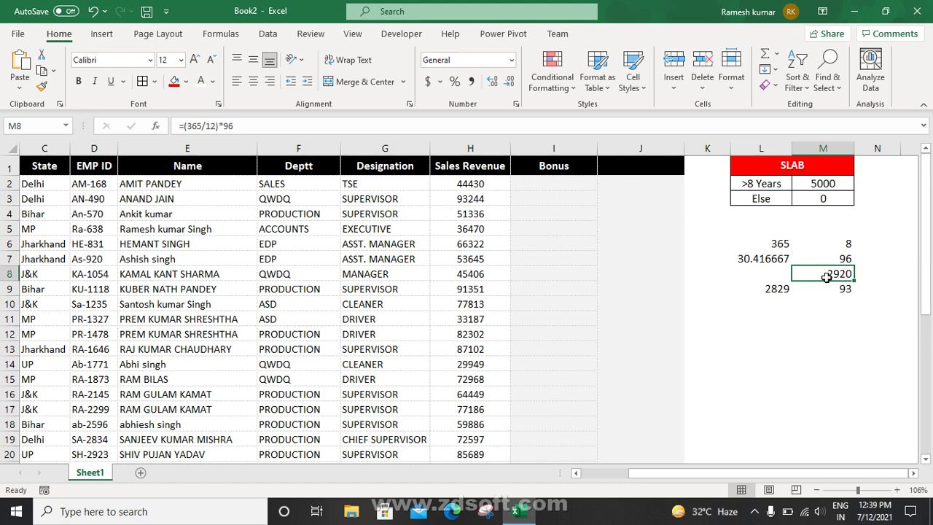
left_click(776, 288)
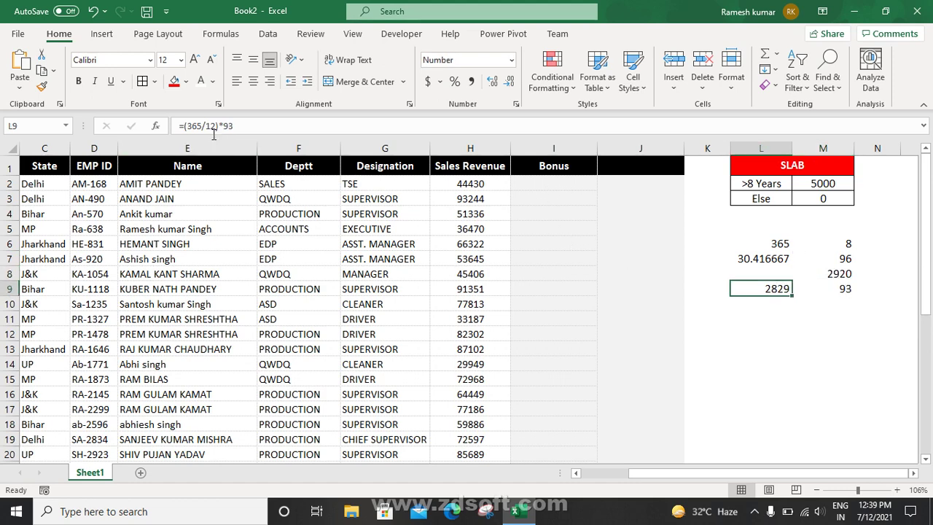
left_click_drag(186, 125, 256, 123)
left_click(259, 124)
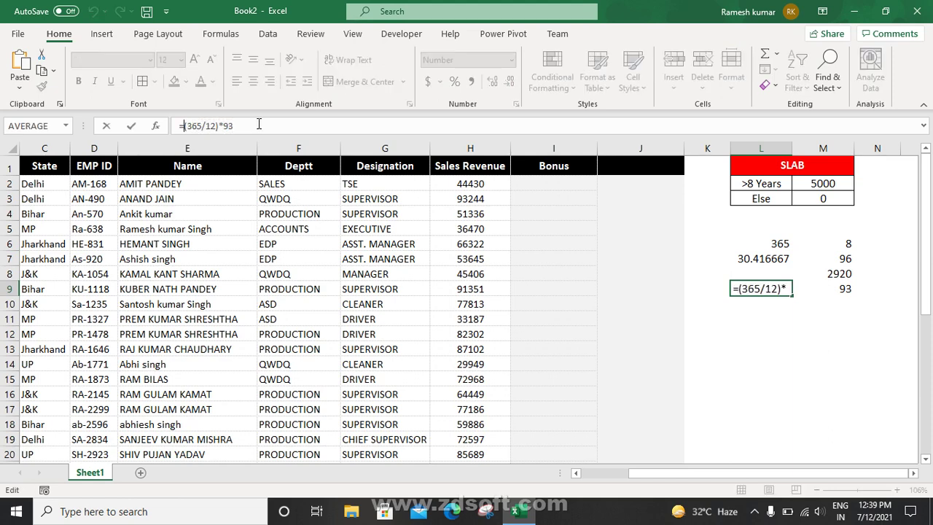
key("Home")
key("Right")
type("(")
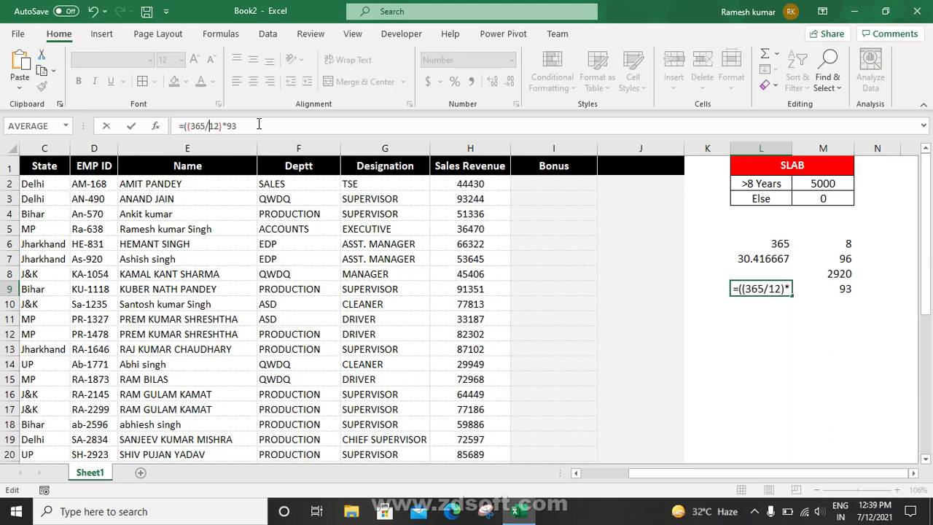
key("Right")
key("Right")
key("Right")
key("Right")
key("Return")
key("Up")
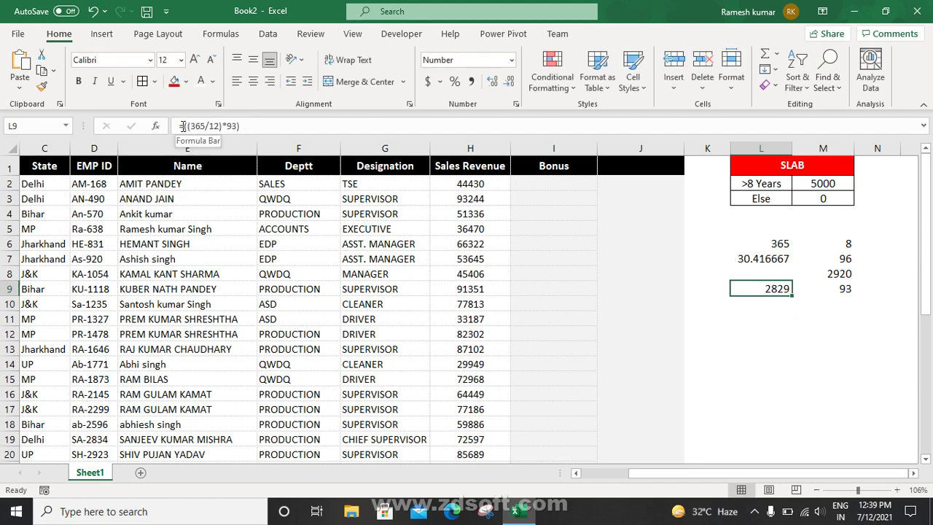
left_click_drag(183, 127, 399, 137)
key("Escape")
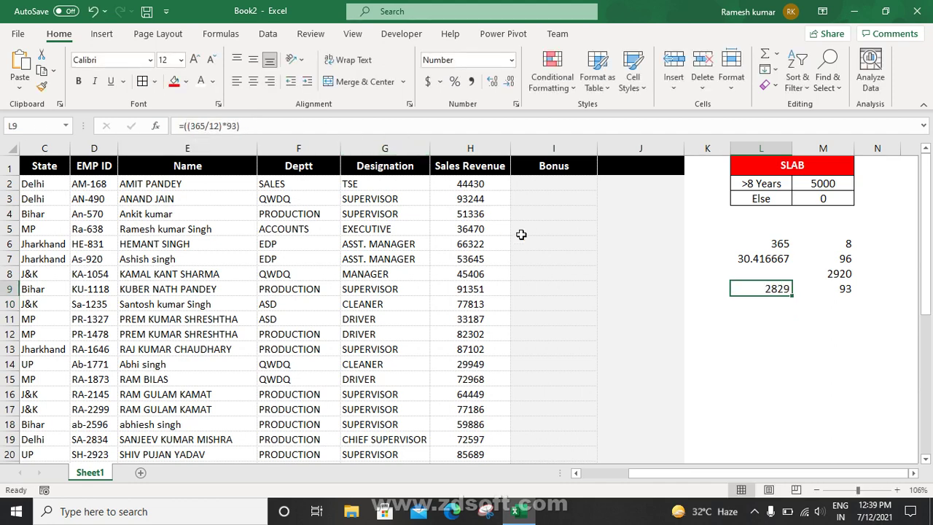
Step: Calculate the first employee's days of service in cell I2 with the formula =DATEDIF(B2,TODAY(),"d")
left_click(562, 182)
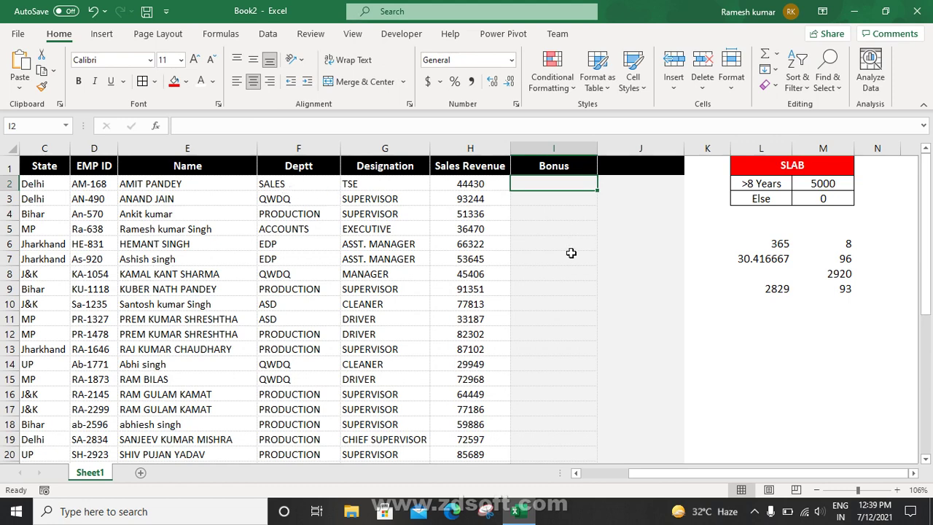
type("=datedif(")
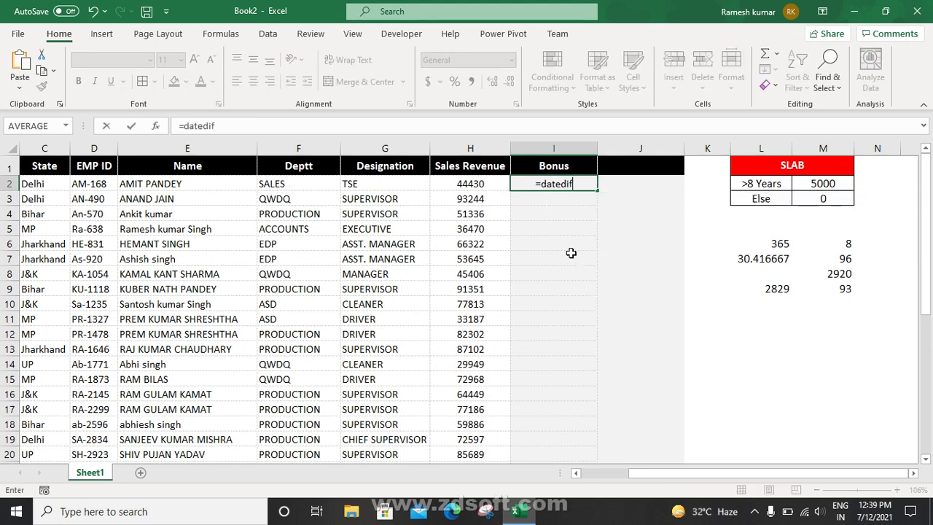
key("Left")
key("Left")
key("Left")
key("Left")
key("Left")
key("Left")
key("Left")
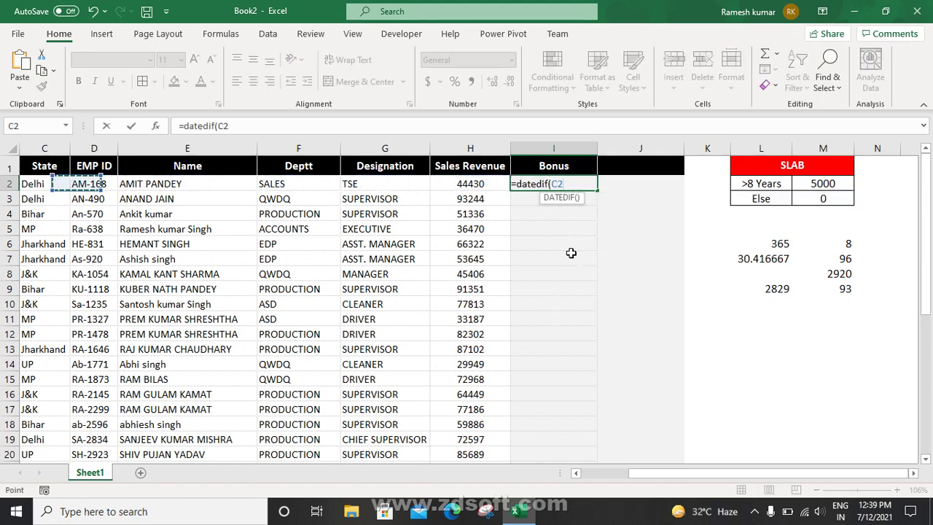
type(",tp")
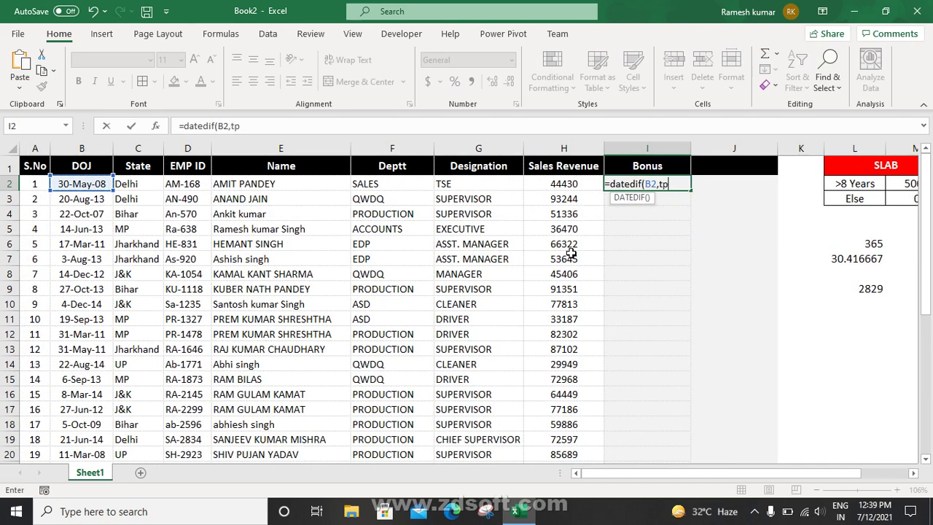
key("BackSpace")
type("o")
key("Tab")
type(")")
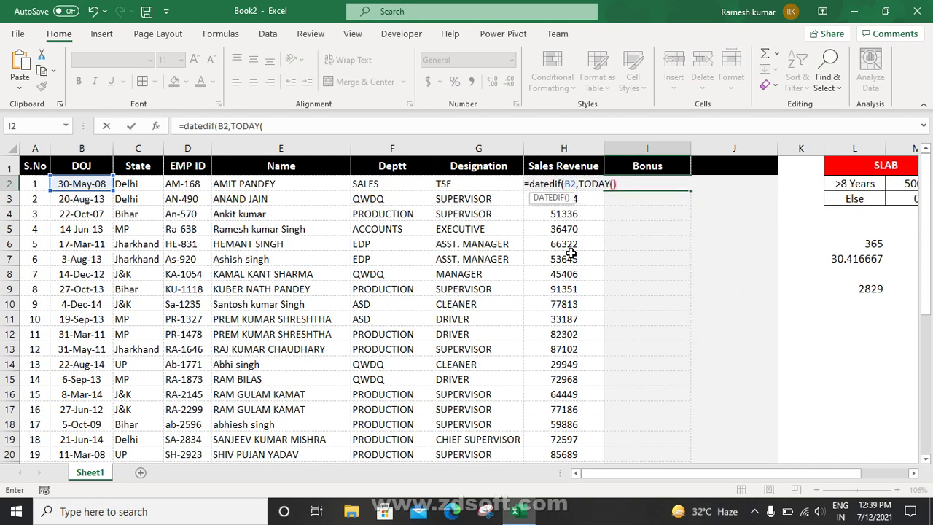
type(",\"d\"")
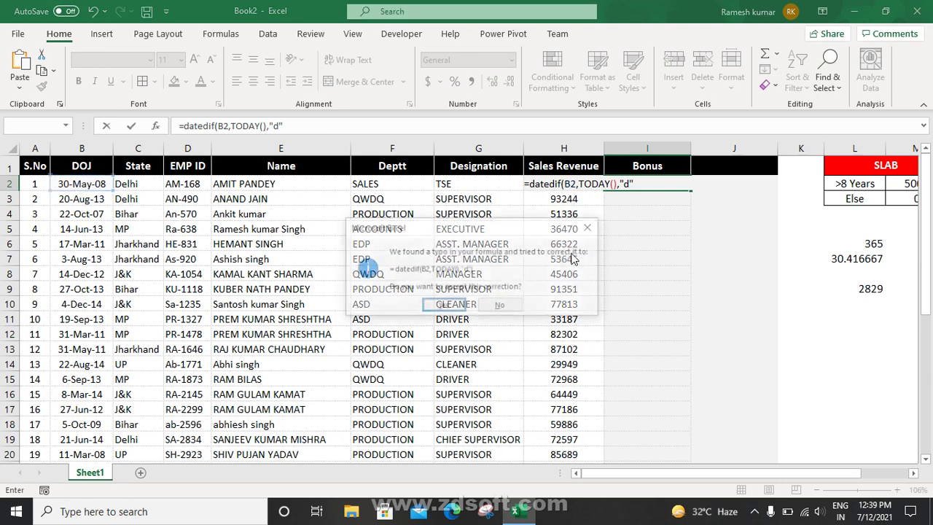
key("ctrl+Return")
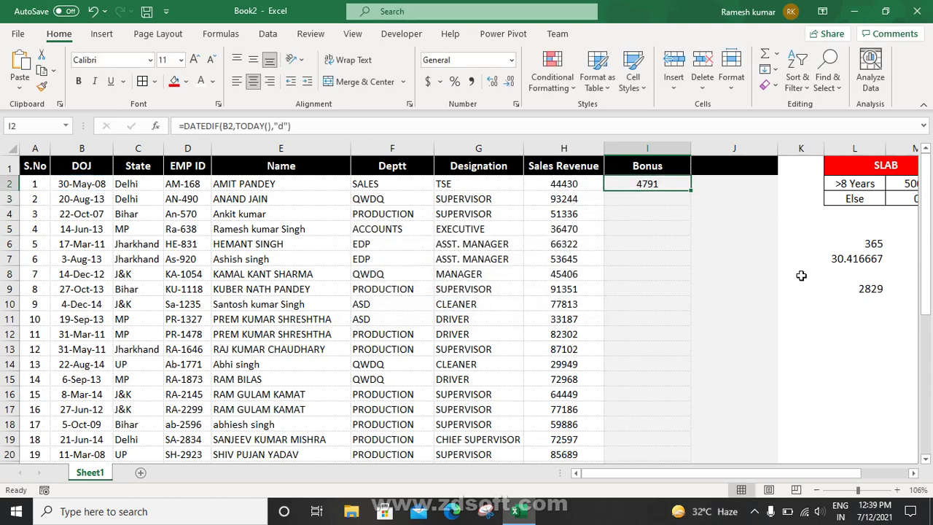
Step: Fill the DATEDIF formula from I2 down the Bonus column for all employees
double_click(690, 190)
left_click_drag(647, 213, 649, 246)
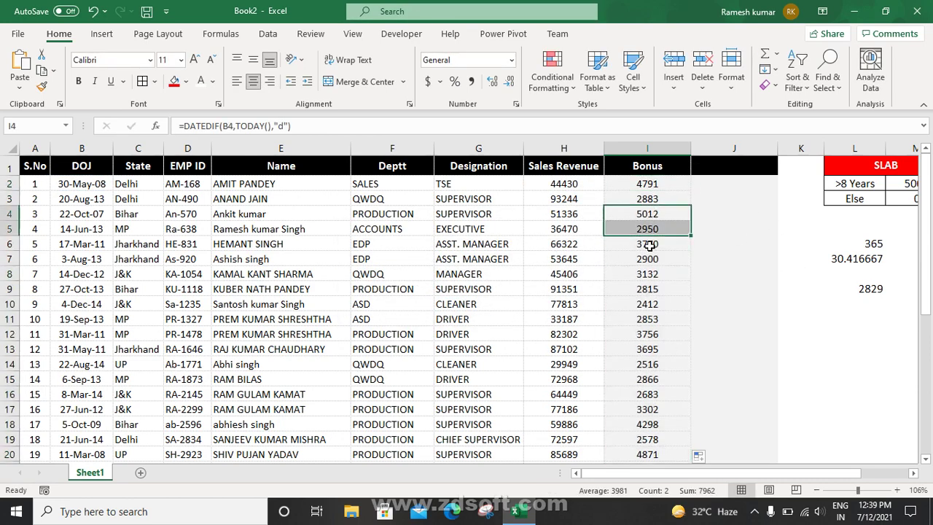
left_click(640, 191)
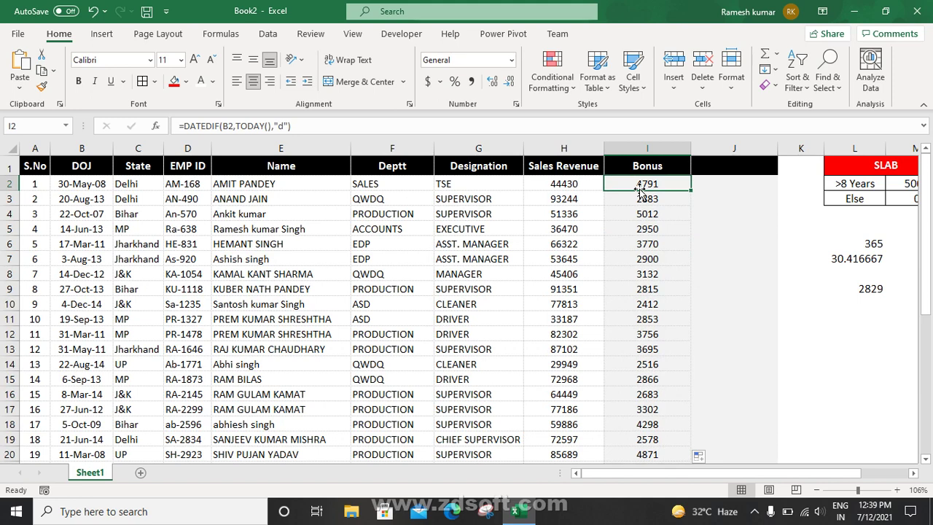
Step: Enter =IF(I2>((365/12)*93),5000,"") in cell J2 and fill it down column J for all employees
left_click(713, 188)
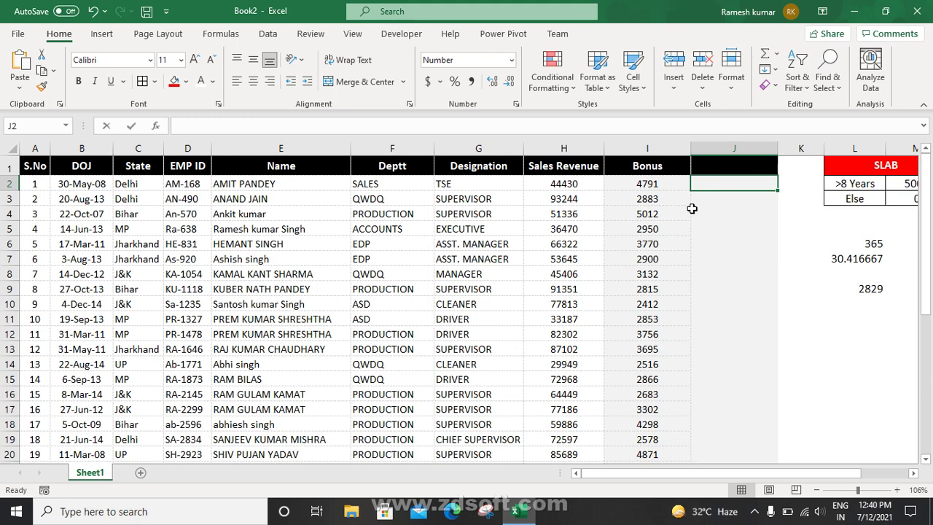
type("=if")
key("Tab")
type("I2>")
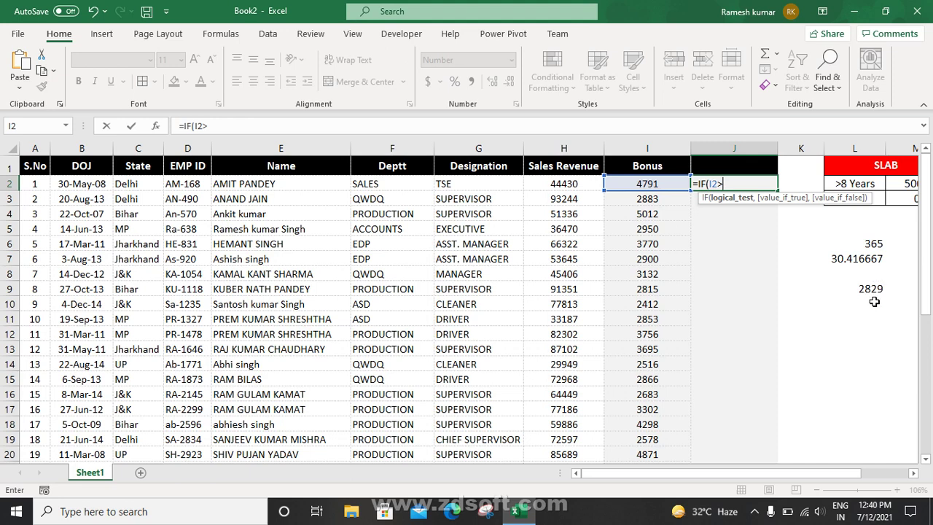
type("((365/12)*93)")
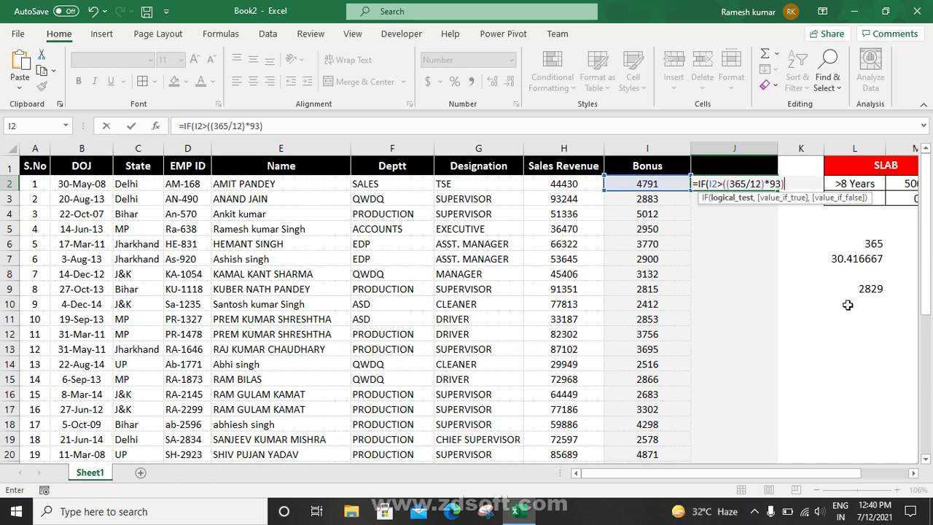
type(",")
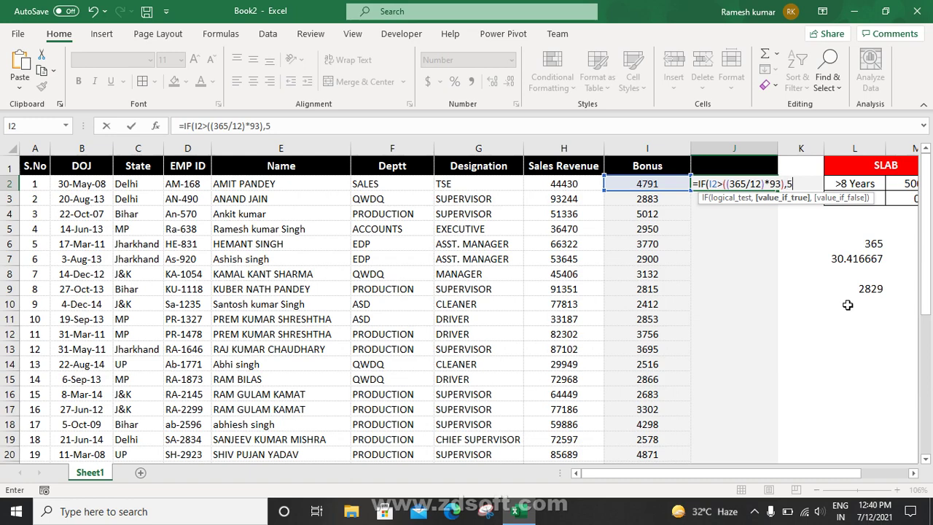
type("5000,")
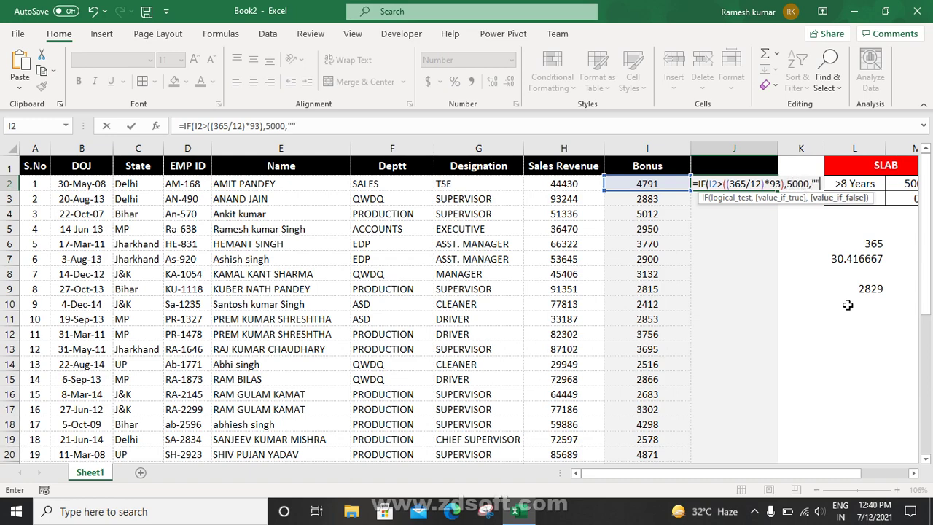
key("Return")
key("Return")
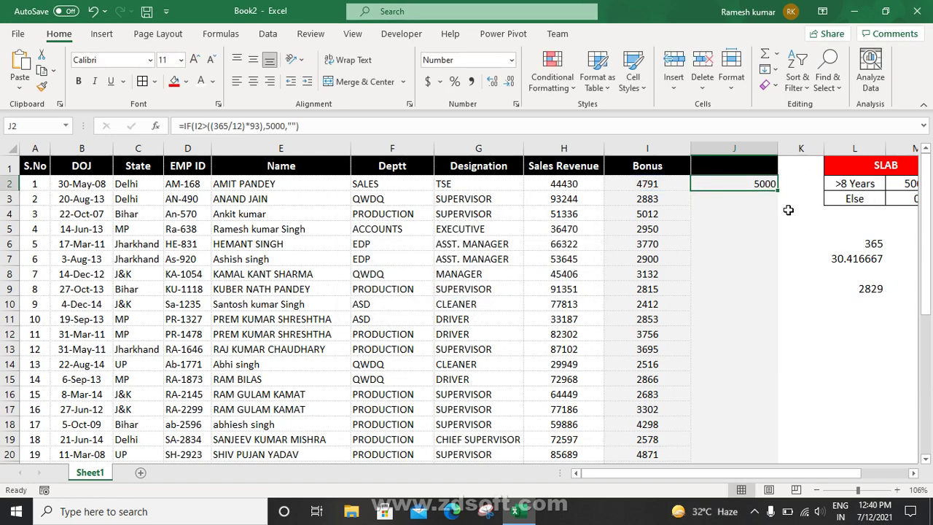
double_click(776, 192)
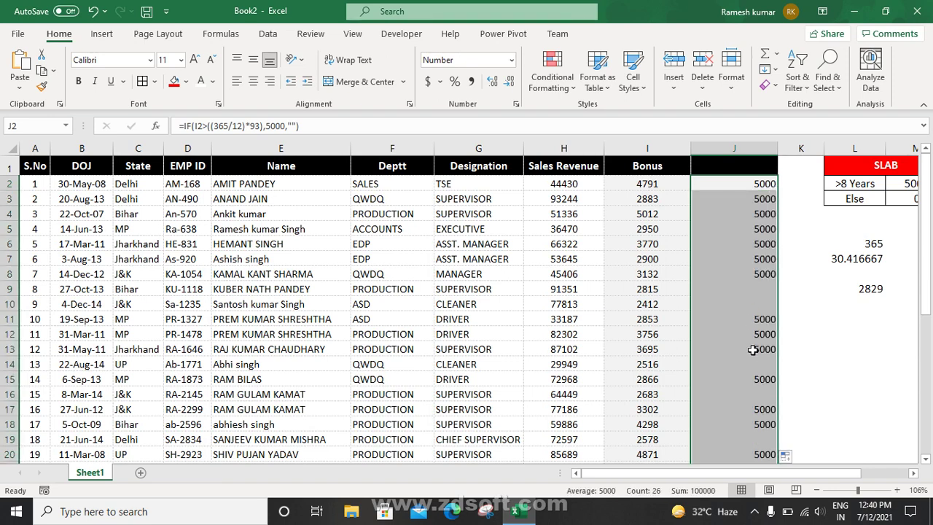
Step: Replace the I2 reference in J2's formula with the DATEDIF expression from I2, giving =IF(DATEDIF(B2,TODAY(),"d")>((365/12)*93),5000,"")
left_click(646, 184)
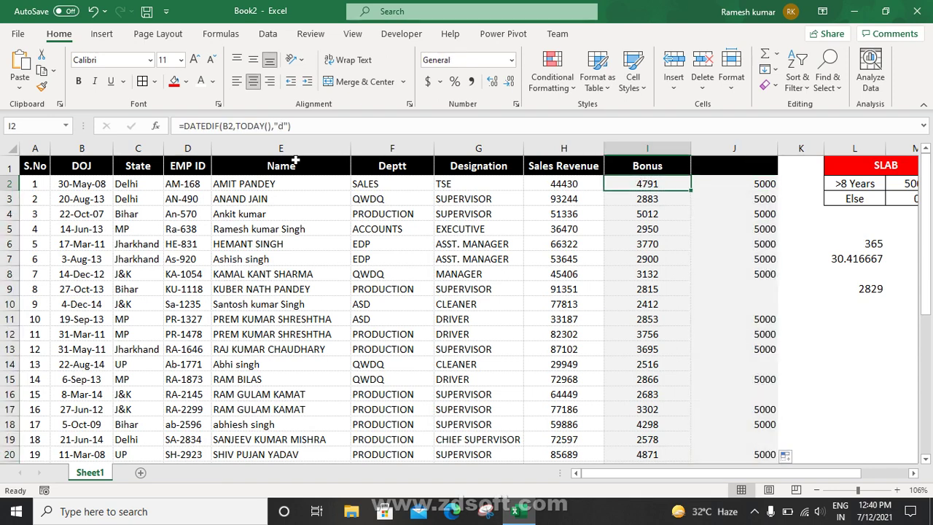
left_click(186, 125)
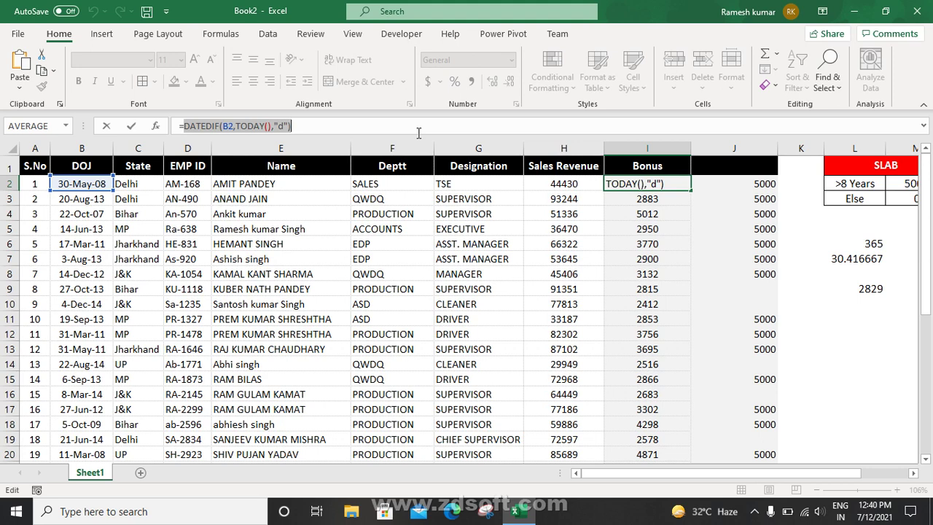
key("Escape")
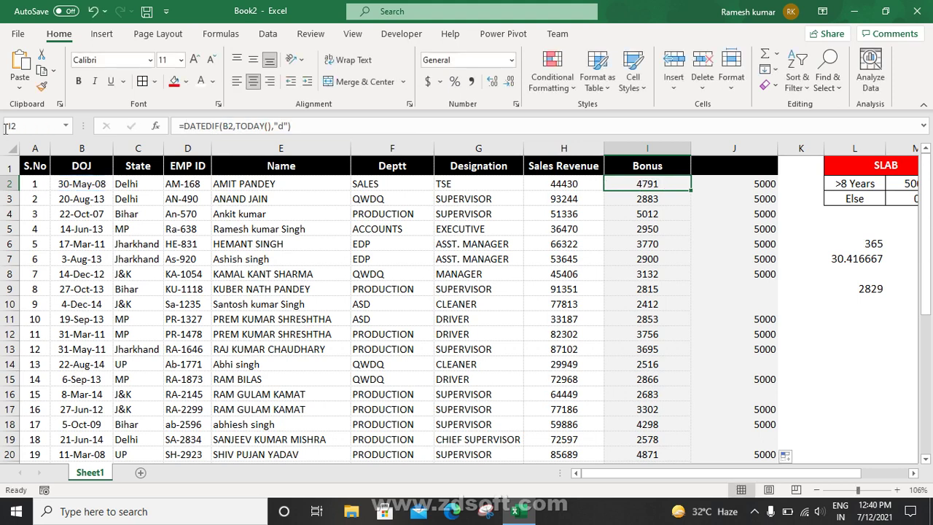
left_click(726, 184)
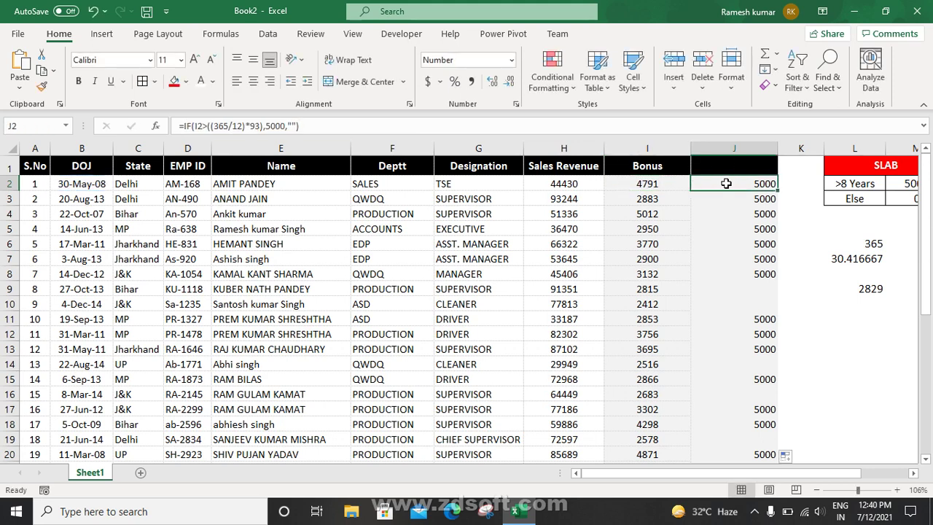
left_click(203, 125)
key("BackSpace")
key("BackSpace")
type("DATEDIF(B2,TODAY(),\"d\")")
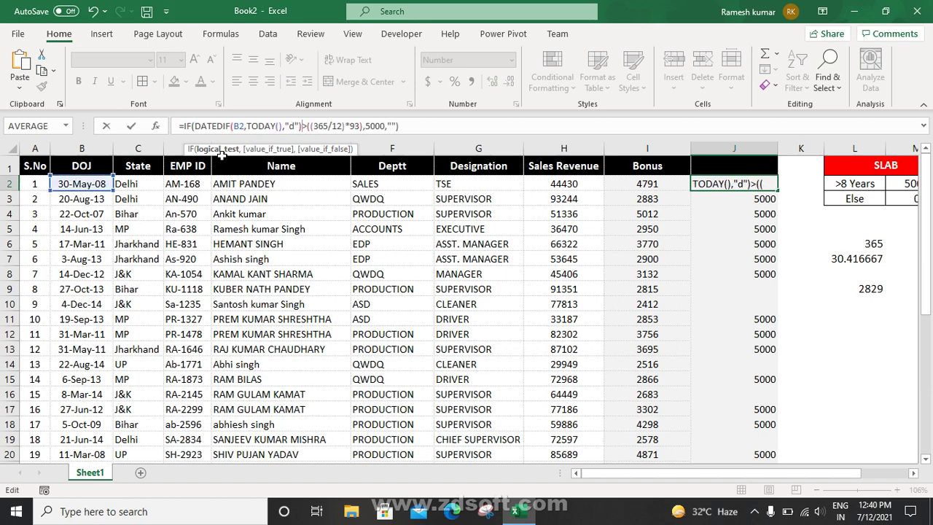
key("ctrl+Return")
Step: Clear all day counts from the Bonus column starting at I2
key("Left")
key("ctrl+shift+Down")
key("Delete")
scroll(221, 156, "up", 3)
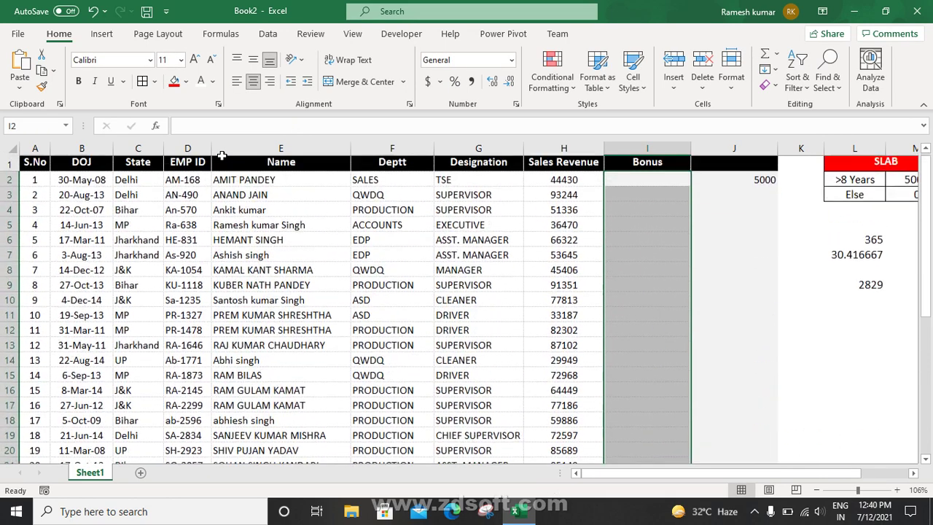
Step: Move the combined bonus formula from J2 to I2 and fill it down the Bonus column for all employees
key("Right")
key("ctrl+c")
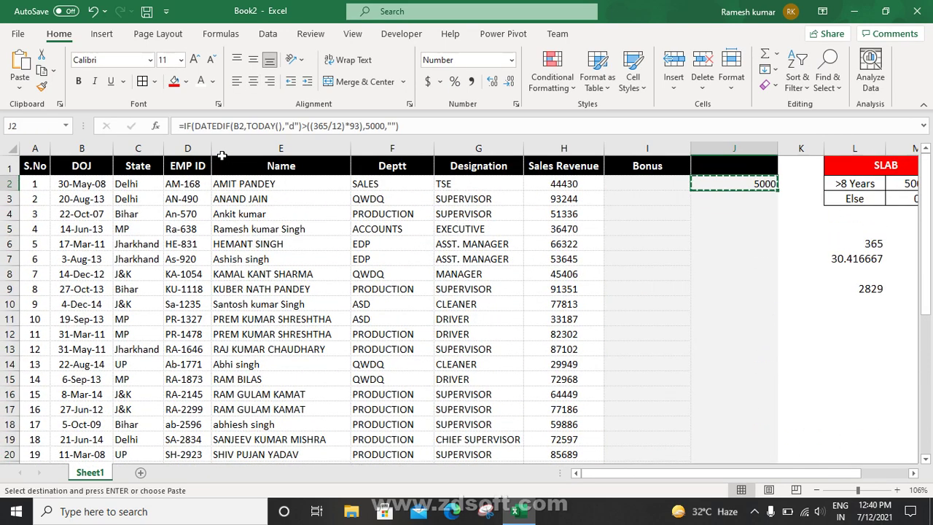
key("Left")
key("ctrl+v")
key("Left")
key("ctrl+Down")
key("Right")
key("ctrl+shift+Up")
key("ctrl+d")
key("ctrl+Up")
Step: Clear the leftover IF formulas from column J, starting at J3
key("ctrl+z")
key("ctrl+z")
key("ctrl+z")
key("ctrl+z")
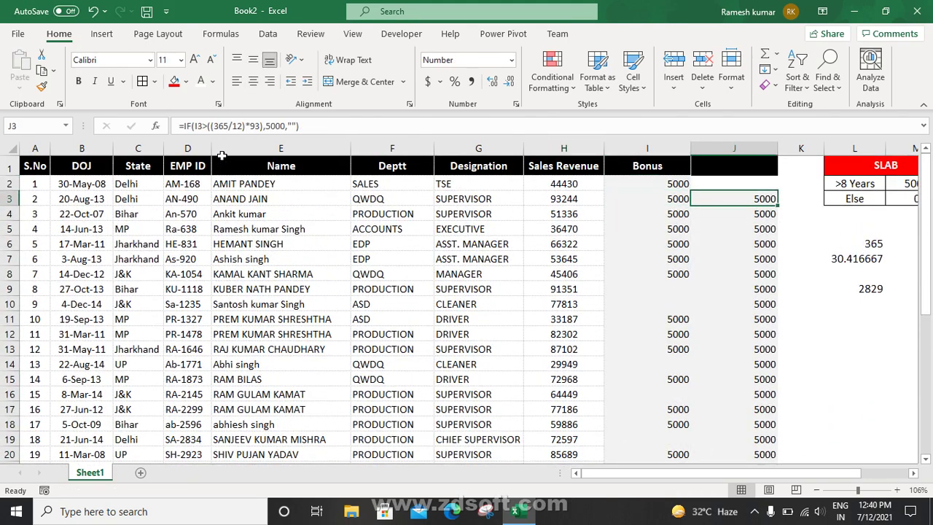
key("Up")
key("shift+Down")
key("ctrl+c")
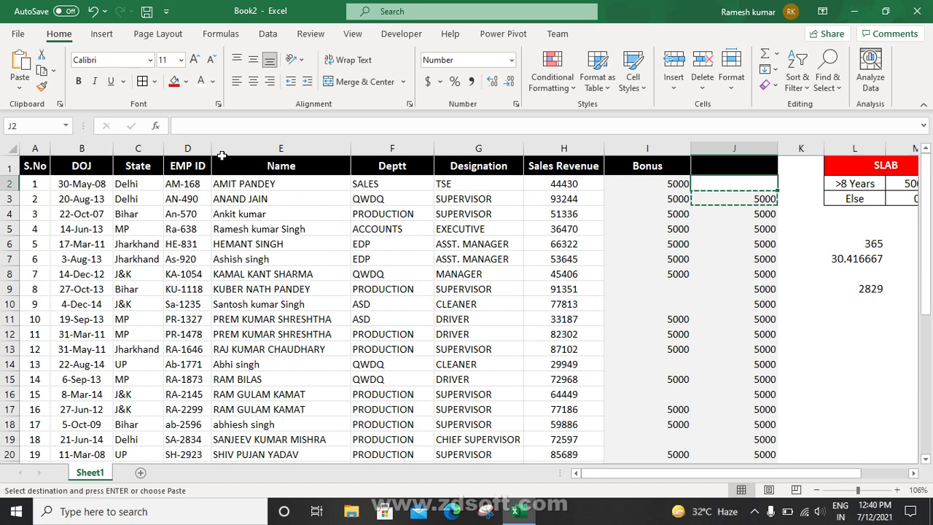
key("Down")
key("ctrl+shift+Down")
key("Delete")
key("Up")
key("Down")
key("ctrl+c")
key("Up")
key("Return")
Step: Inspect the formulas and results in the Bonus column for several employees, including cells I9 and I6
key("Left")
key("Left")
key("Down")
key("Right")
key("Down")
key("Down")
key("Down")
key("Down")
key("Down")
key("Down")
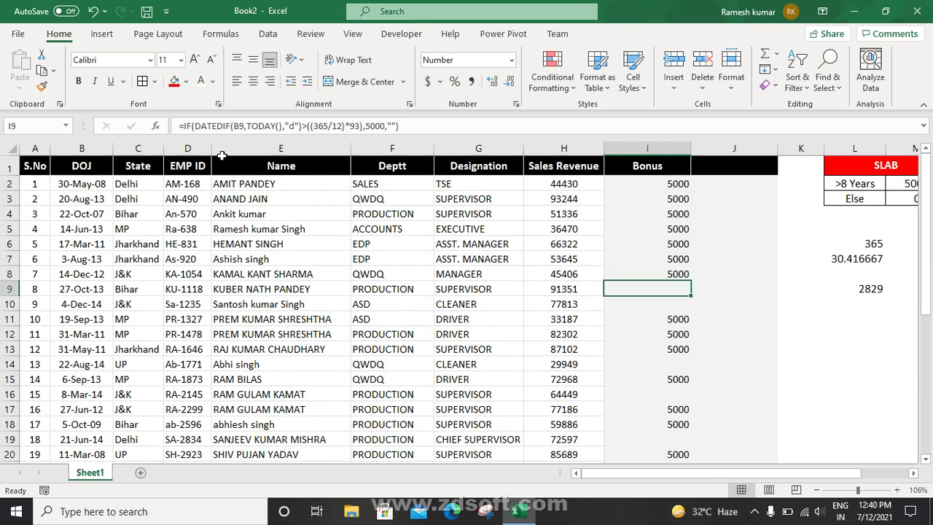
key("Left")
left_click(667, 187)
left_click_drag(668, 190, 675, 243)
left_click(675, 243)
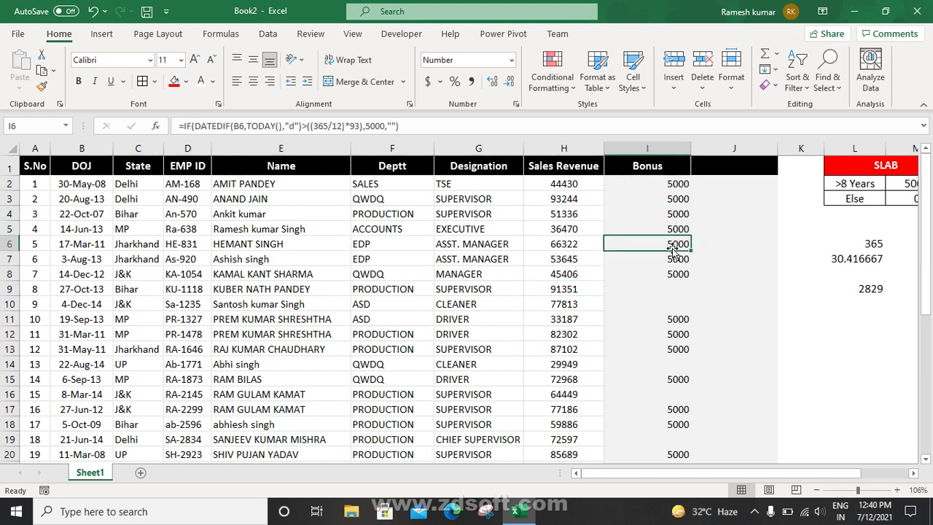
Step: Centre-align the contents of the entire Bonus column
left_click(651, 147)
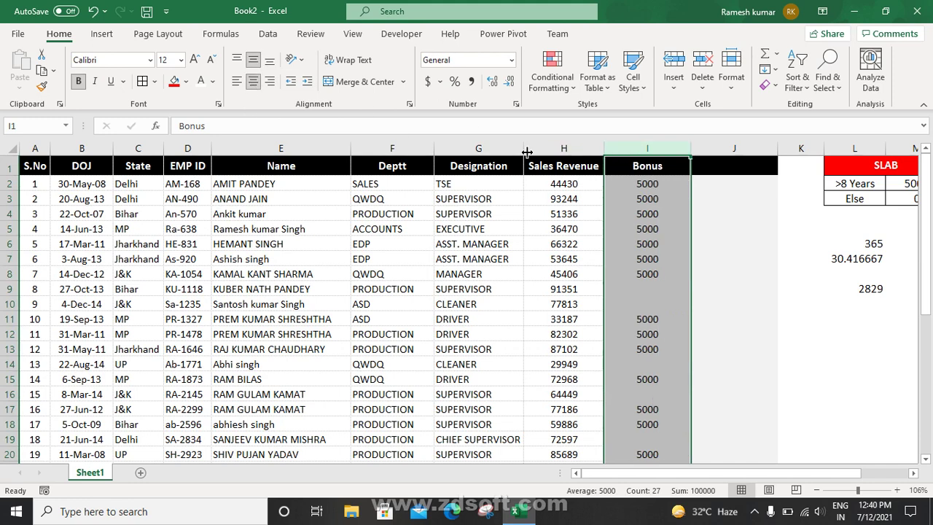
left_click(634, 184)
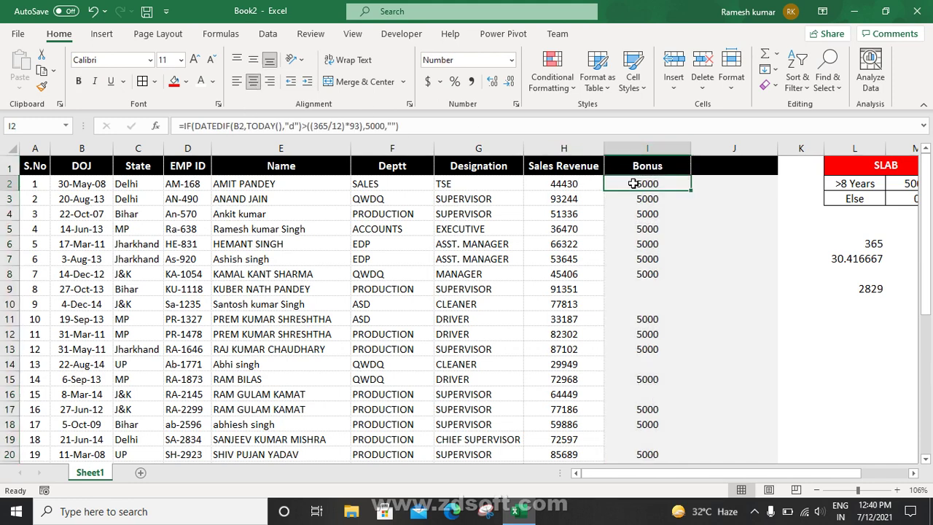
left_click_drag(763, 472, 788, 472)
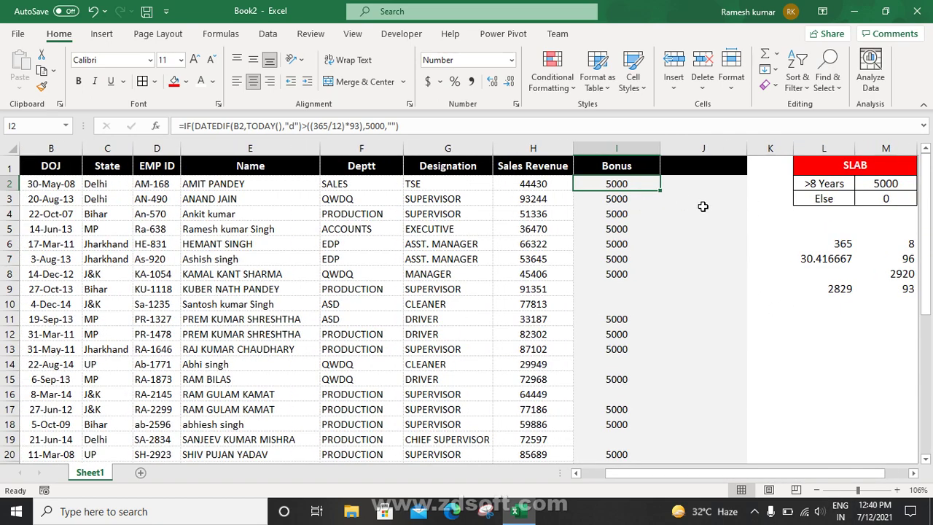
left_click(683, 182)
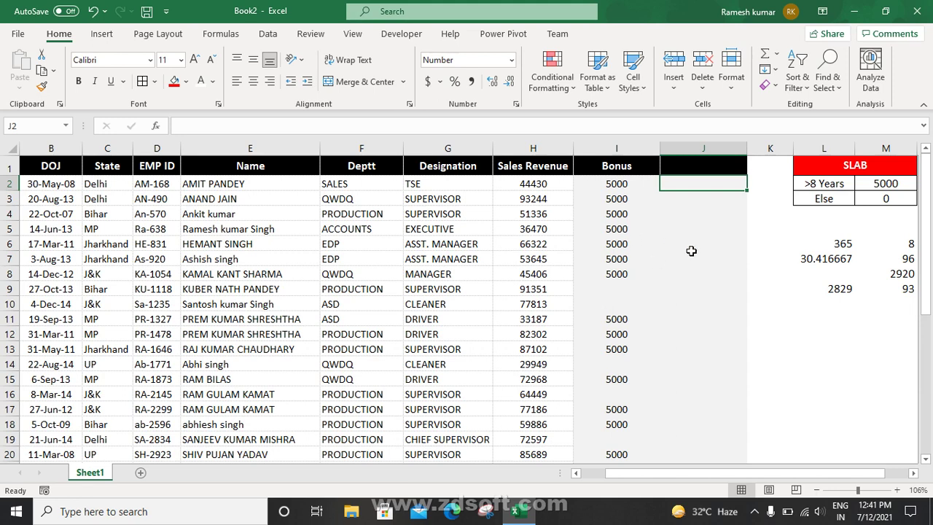
type("=date")
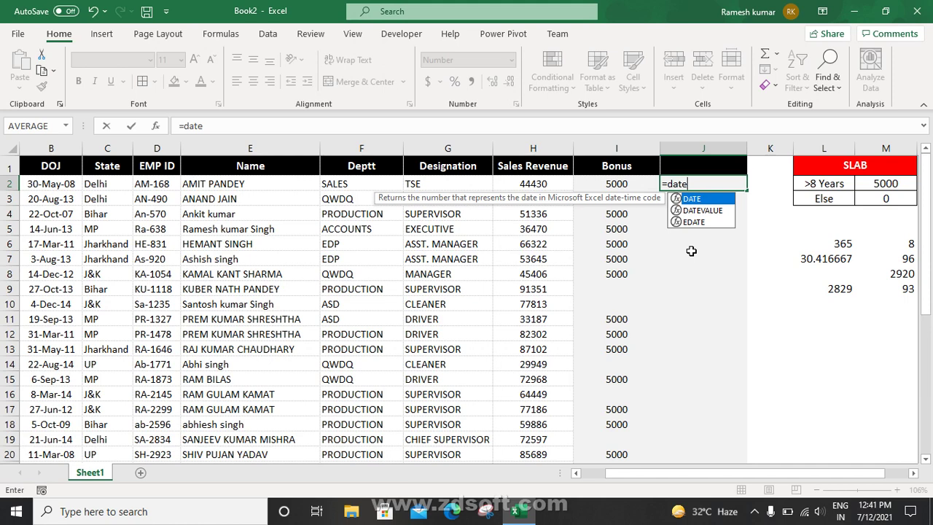
type("d")
key("Return")
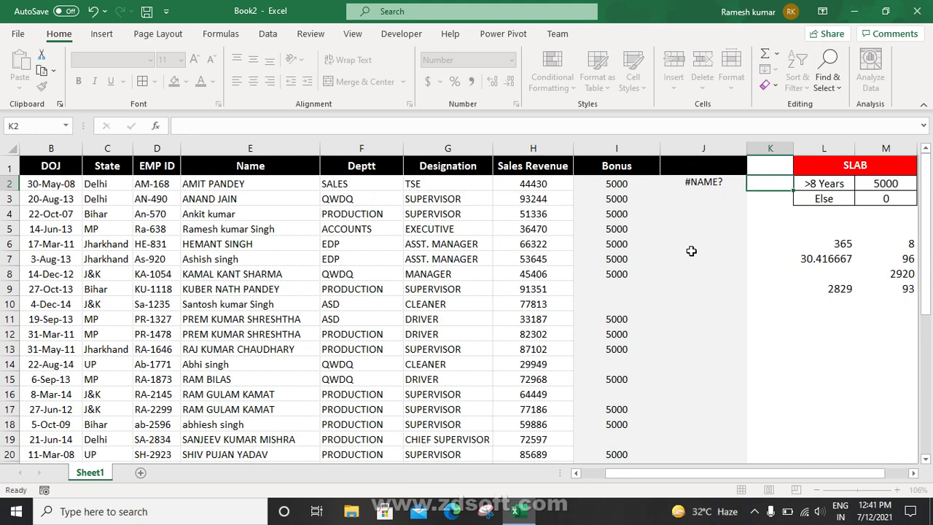
Step: Calculate days of service in J2 with =DATEDIF(B2,TODAY(),"D") and fill the formula down column J
key("Up")
type("=datedif(")
key("Left")
key("Left")
key("Left")
key("Left")
key("Left")
key("Left")
key("Left")
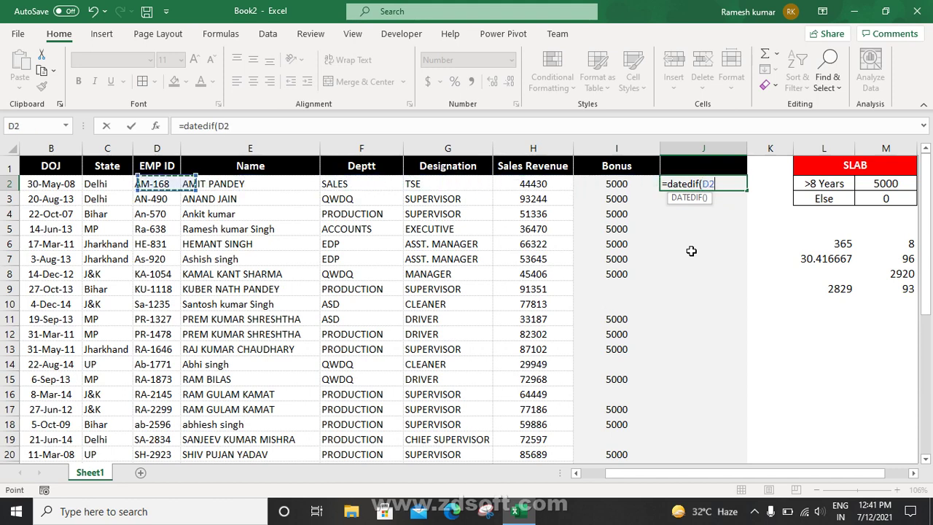
key("Left")
type(",to")
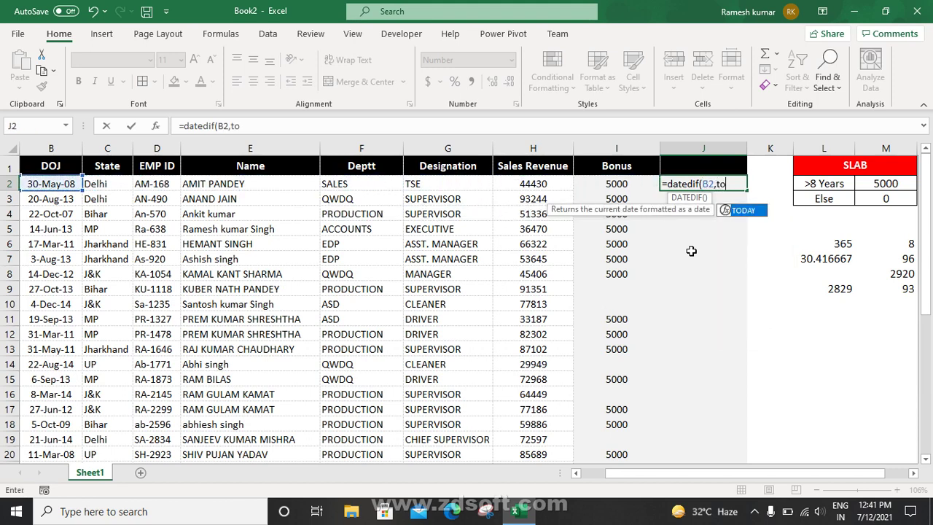
key("Tab")
type("),")
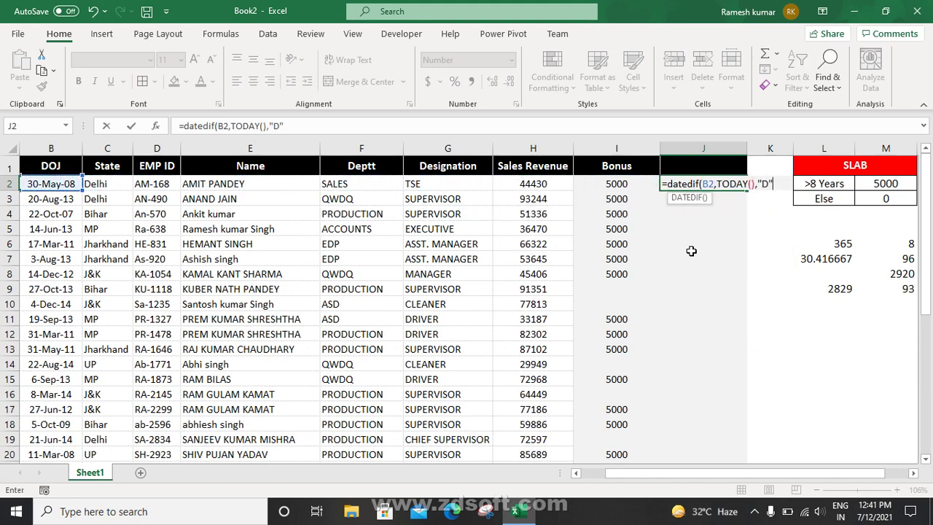
key("Return")
key("Return")
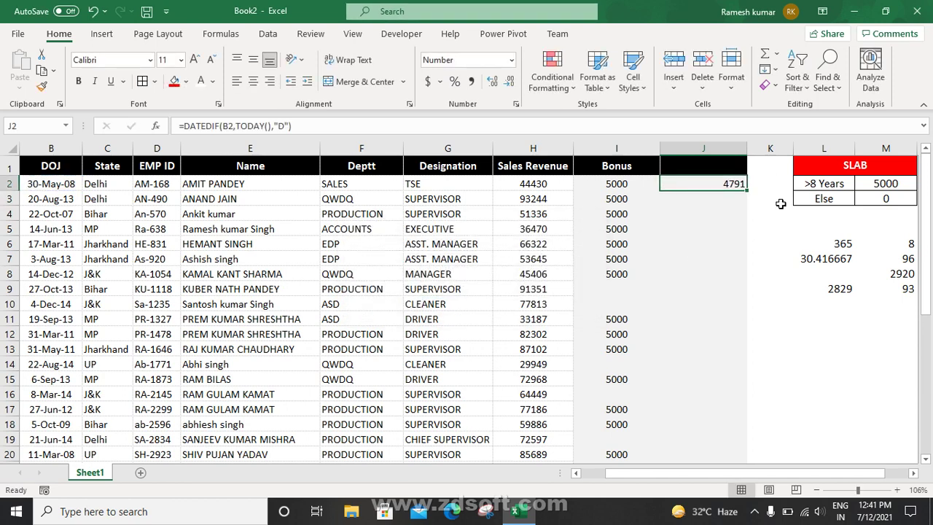
double_click(747, 191)
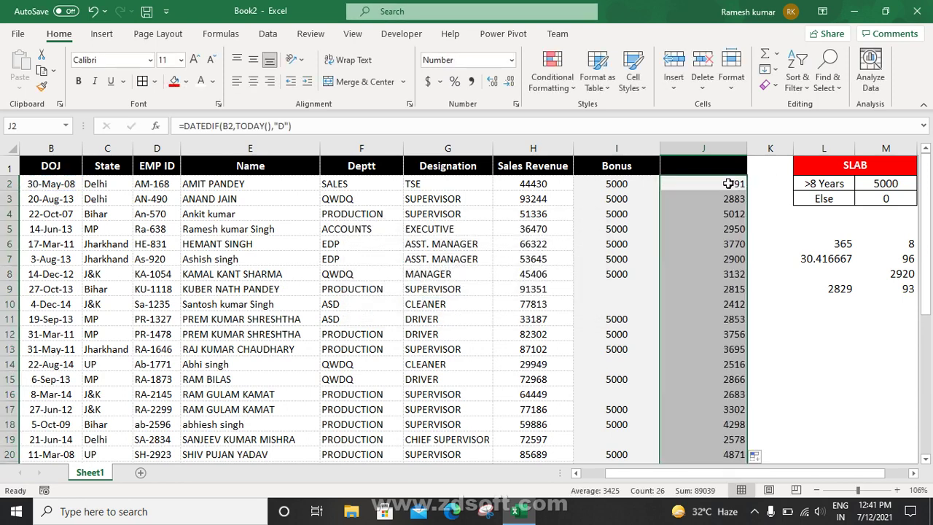
left_click(724, 184)
left_click(723, 214)
key("Right")
key("Right")
key("Right")
key("Right")
key("Right")
key("Right")
key("Right")
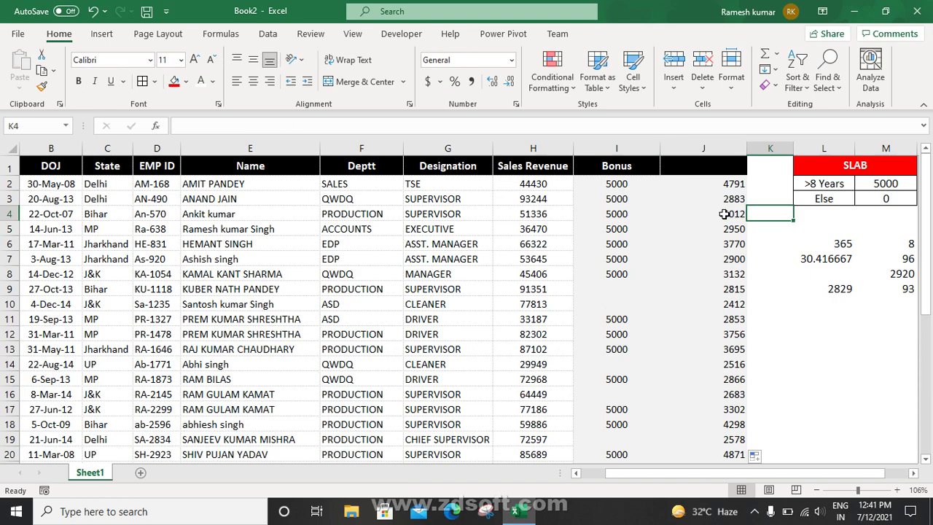
key("ctrl+Left")
key("ctrl+Left")
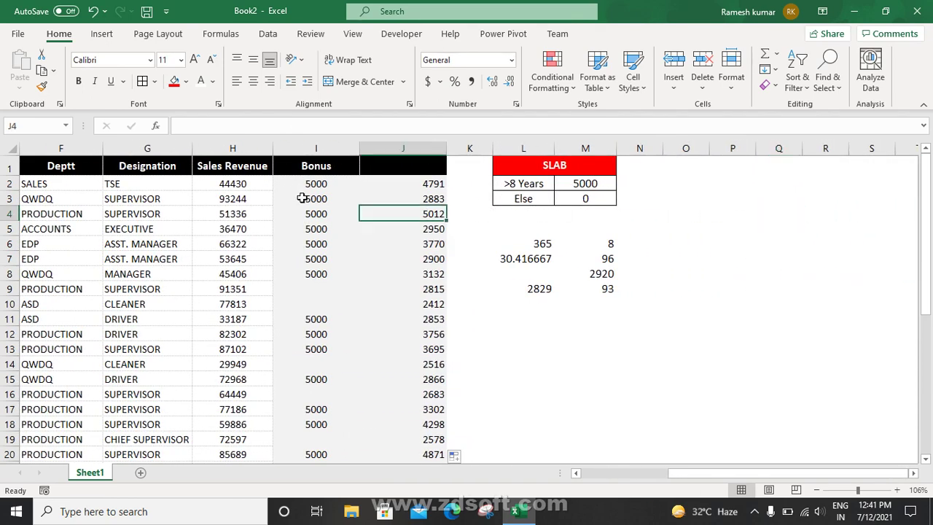
Step: Hide columns D through H, from EMP ID to Sales Revenue
left_click_drag(210, 149, 517, 153)
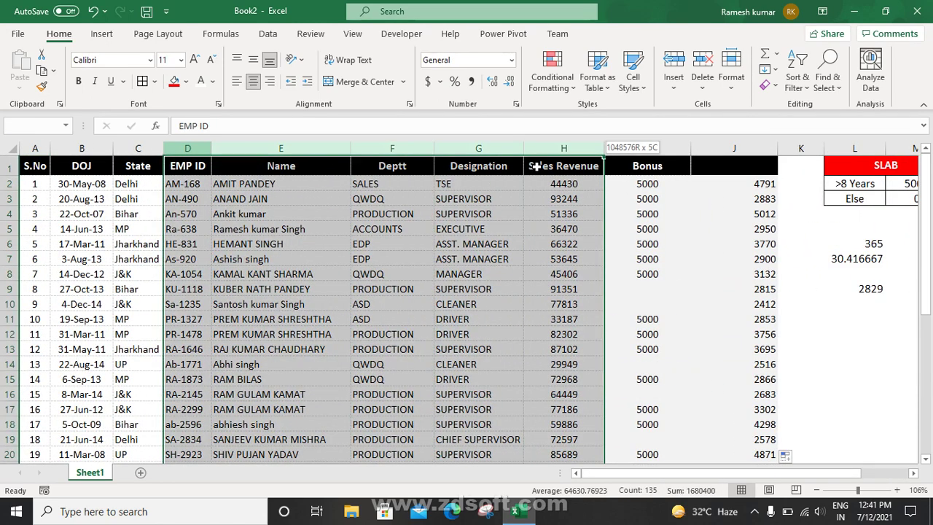
right_click(385, 216)
left_click(419, 423)
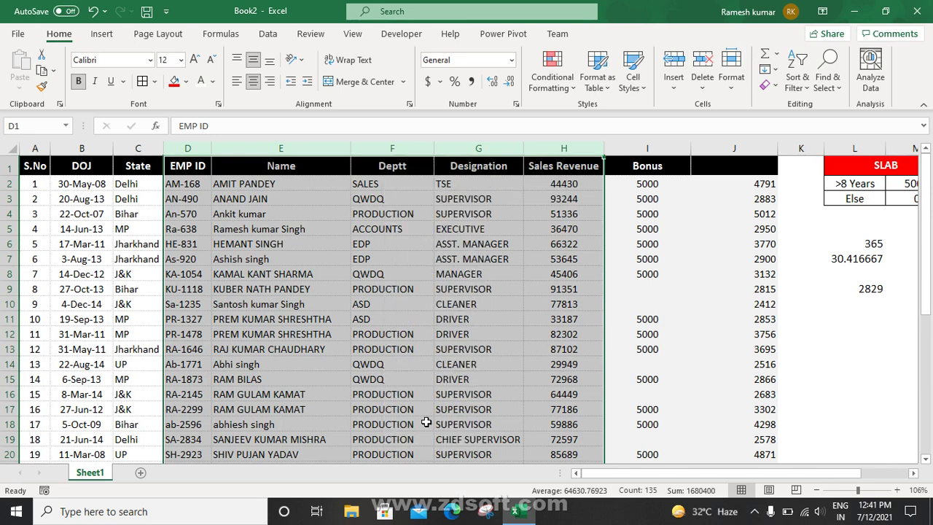
left_click(303, 183)
Step: Insert two new columns at column K, ahead of the SLAB table
left_click(360, 148)
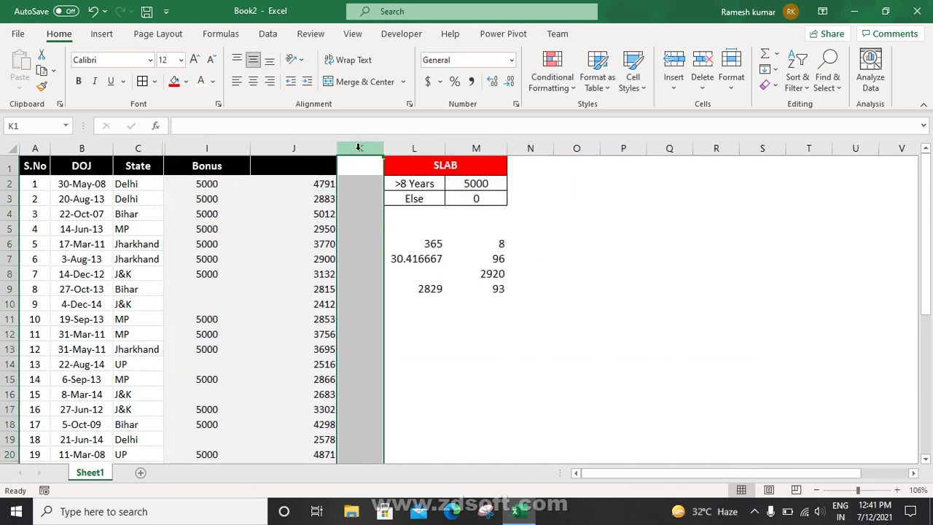
key("ctrl+plus")
key("ctrl+plus")
key("Down")
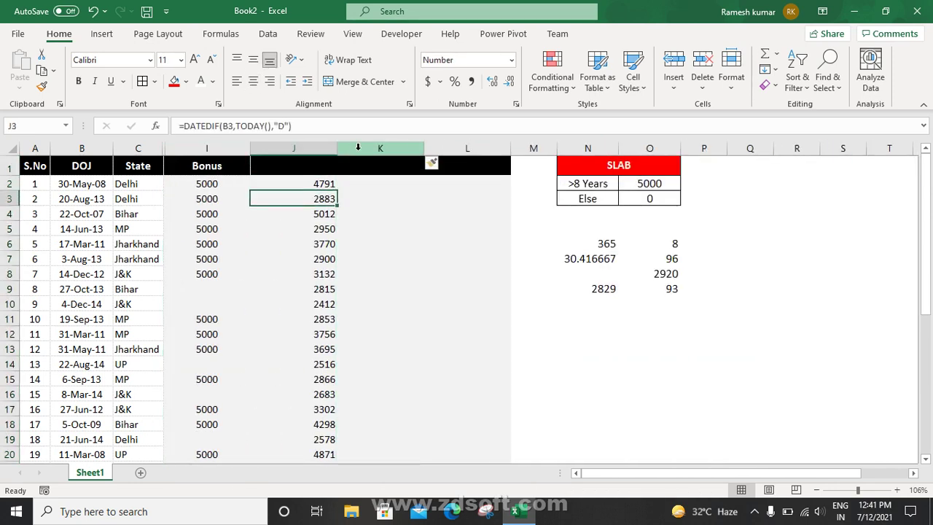
left_click(364, 183)
type("=and")
key("Tab")
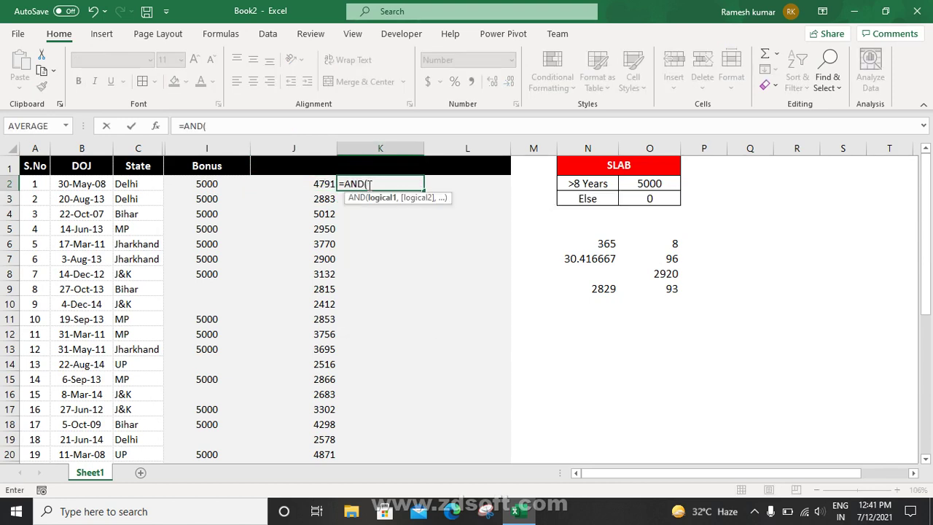
key("Escape")
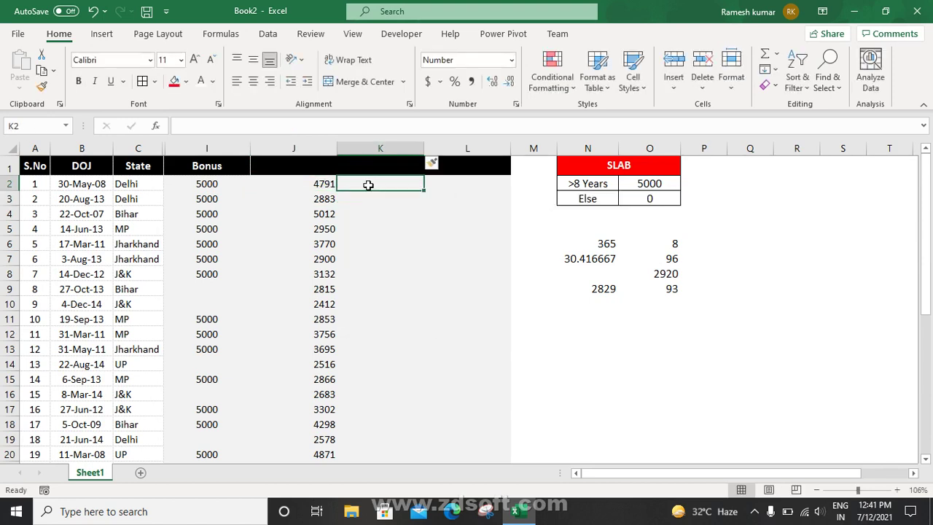
Step: Start the K2 formula as =IF(AND(J2>((365/12)*93), reusing the day expression from N9 as the lower limit
left_click(596, 290)
left_click(183, 126)
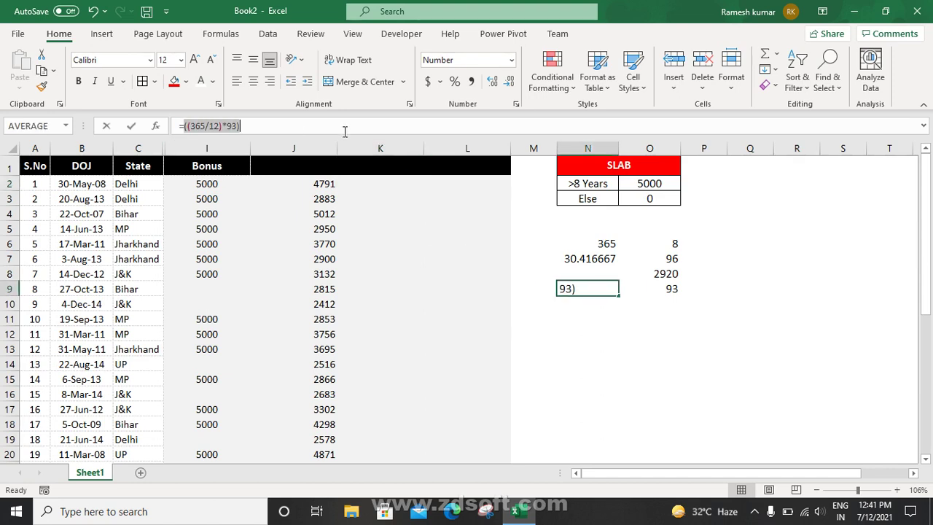
key("Escape")
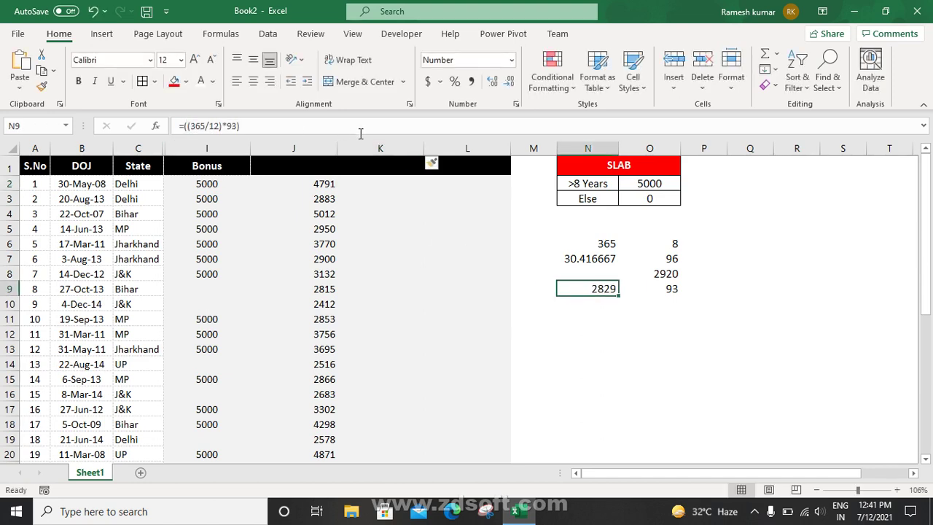
left_click(362, 187)
type("=if")
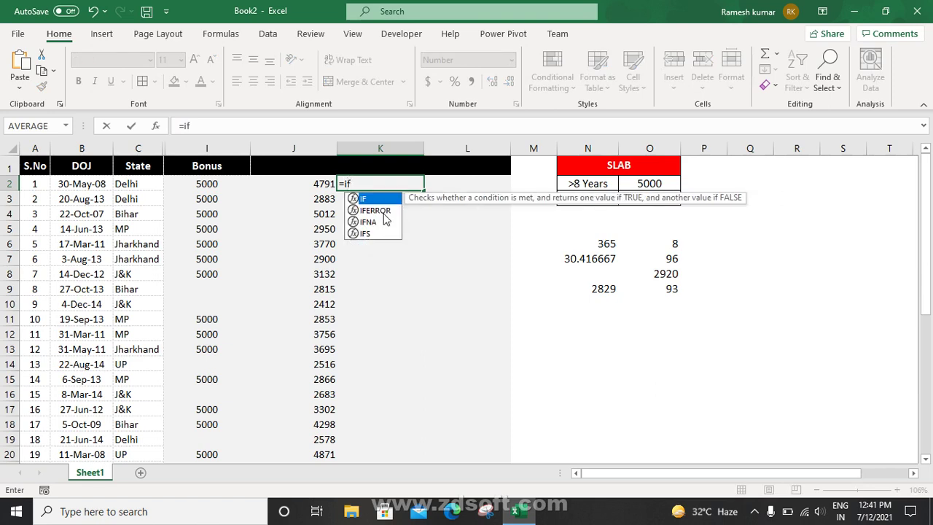
key("Tab")
type("and")
key("Tab")
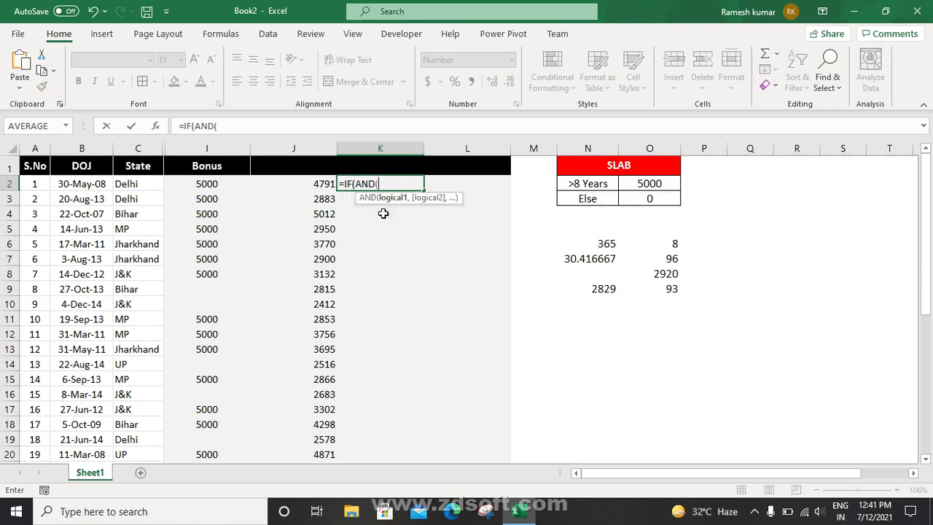
key("Left")
type(">")
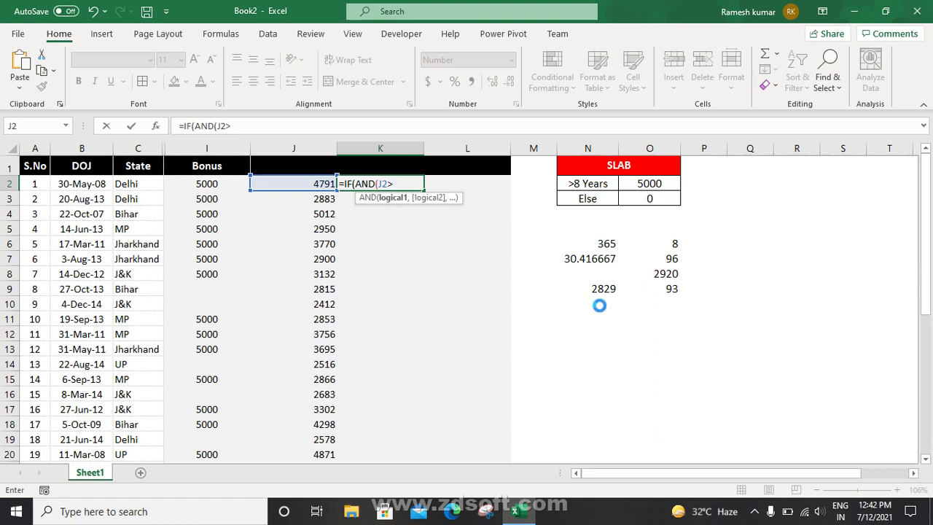
type("((365/12)*93),")
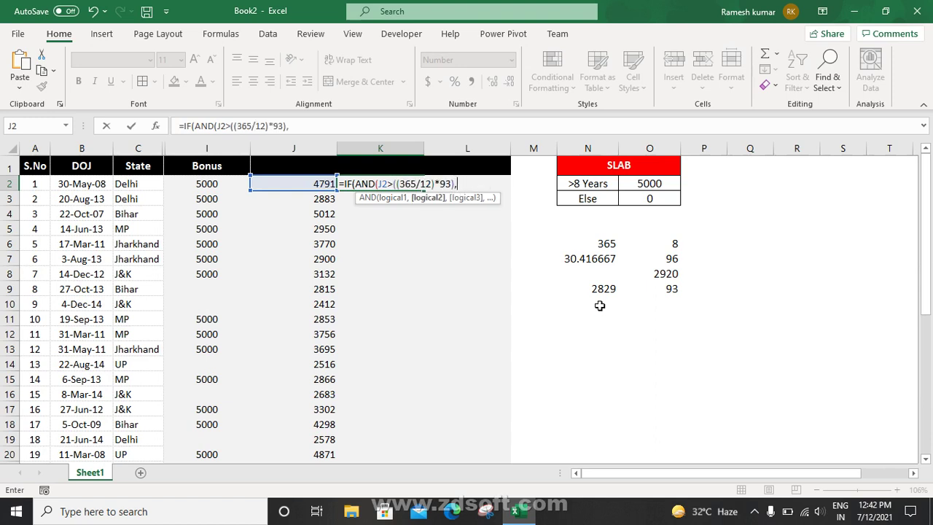
Step: Complete the K2 formula with the second condition J2<=2920 and 2920-J2 as the value if true
left_click(310, 180)
type("<")
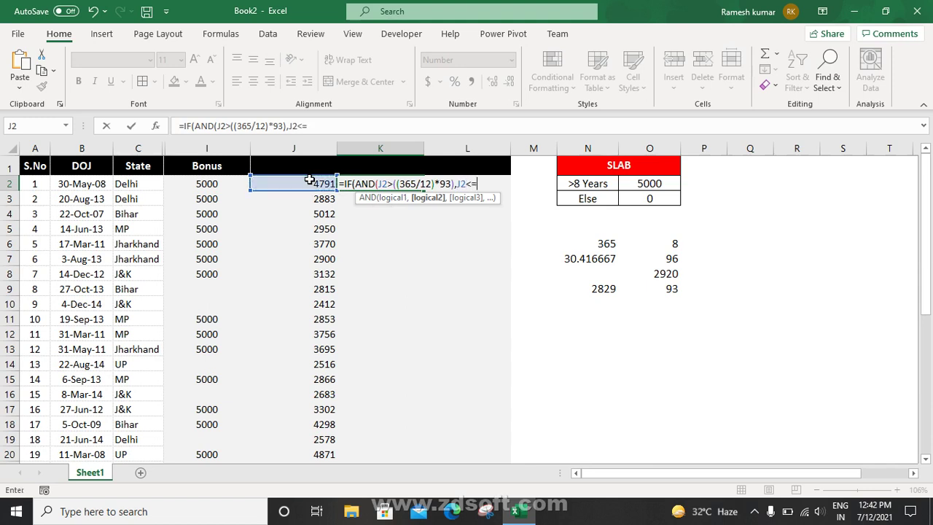
type("=2920")
type("),")
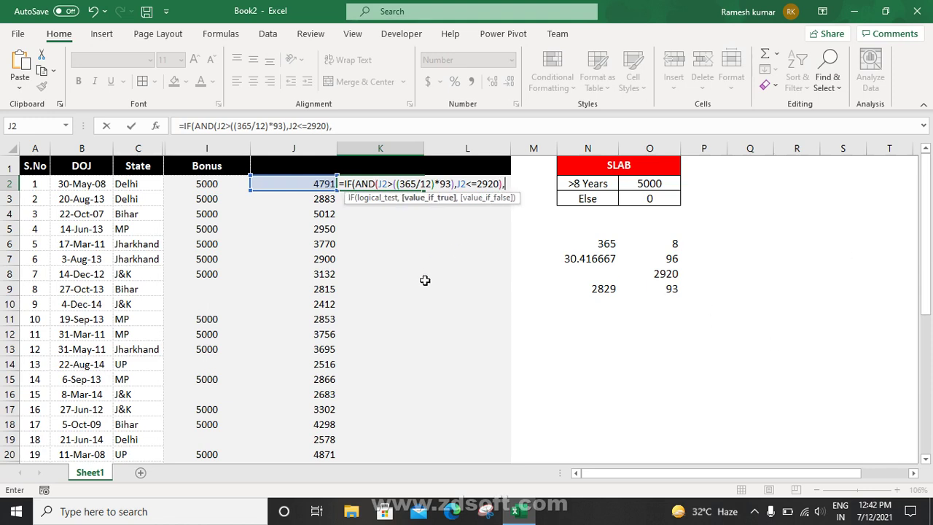
type("2920-")
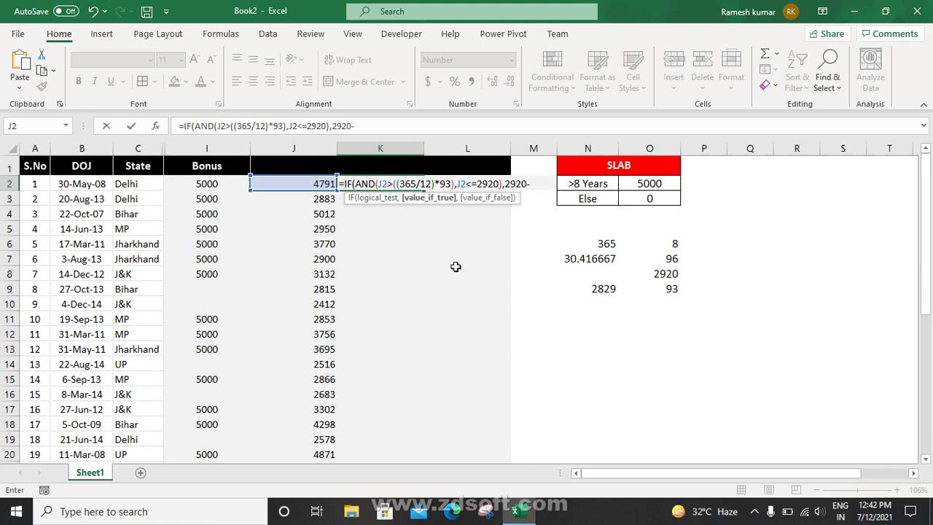
left_click(309, 183)
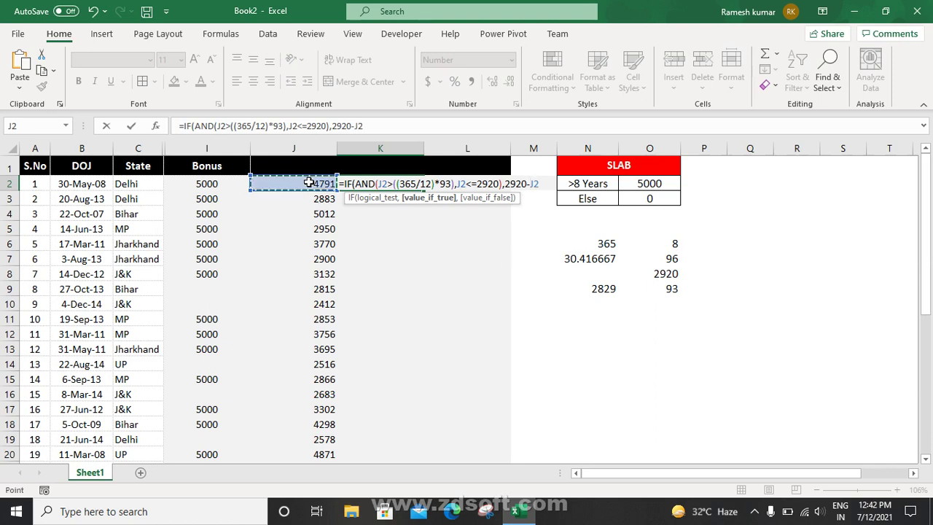
key("Return")
key("Return")
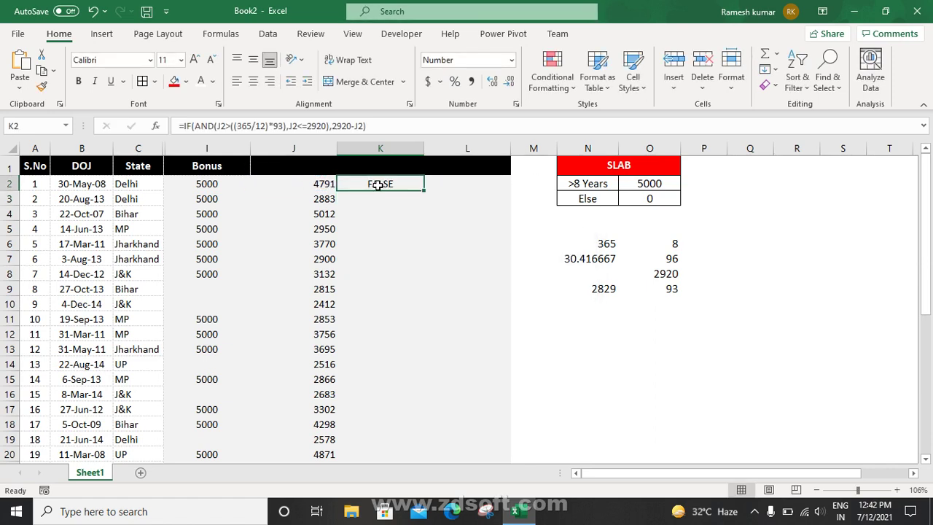
Step: Add "" as the value if false in K2's IF formula and fill it down column K
left_click(365, 127)
type(",\"\"")
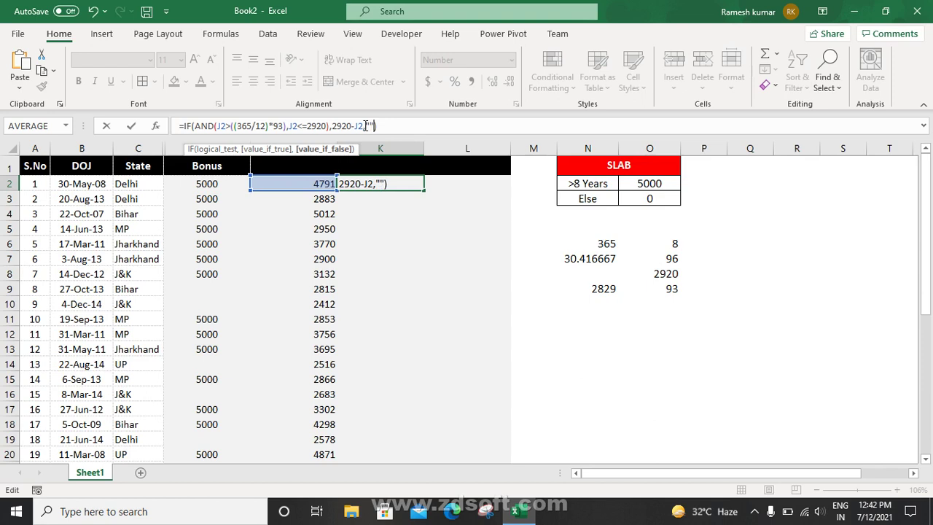
key("Return")
key("Up")
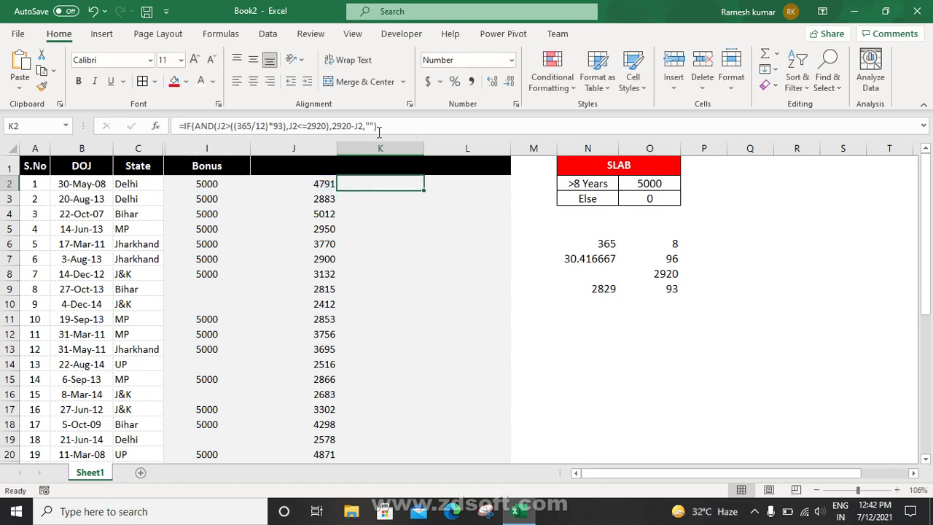
double_click(423, 191)
left_click(401, 273)
left_click(400, 319)
left_click(403, 199)
left_click(406, 261)
left_click(410, 318)
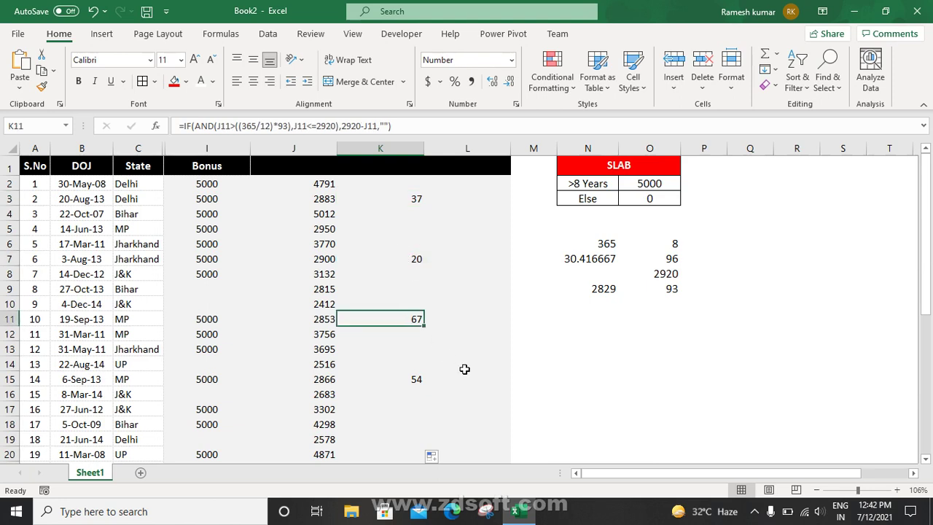
Step: Replace both J2 references in K2's AND conditions with DATEDIF(B2,TODAY(),"D") copied from the J2 formula
left_click(312, 181)
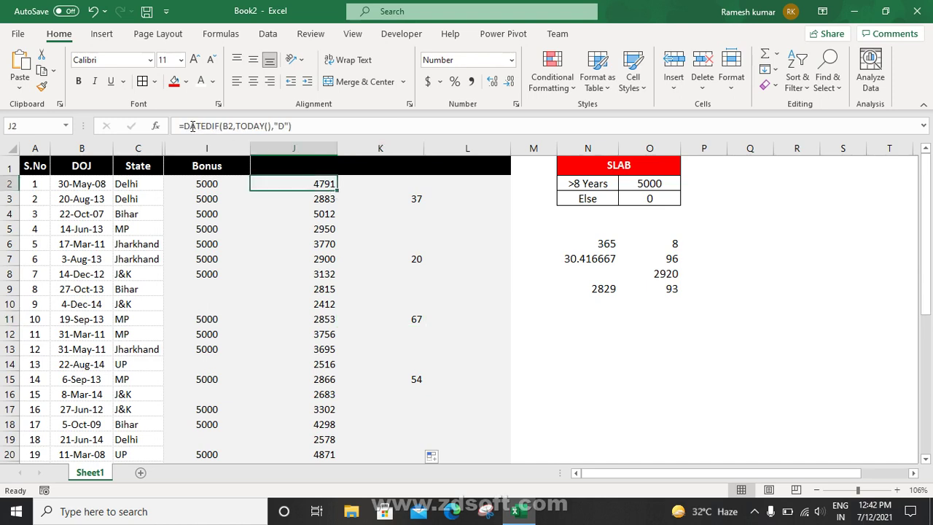
left_click(381, 130)
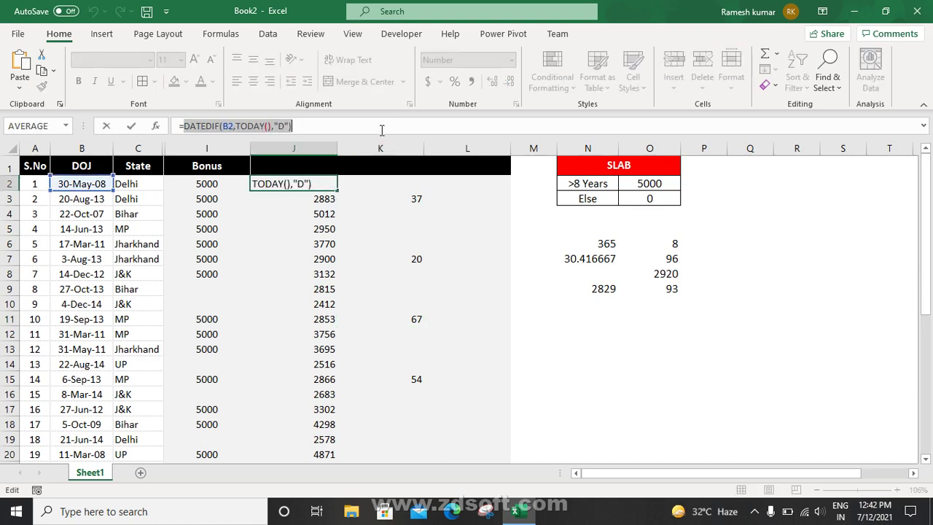
key("ctrl+Return")
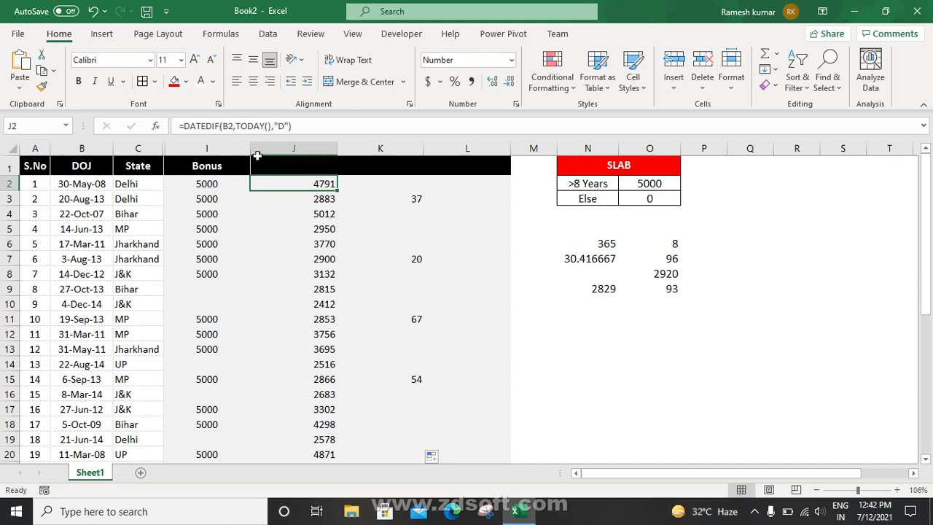
left_click(418, 194)
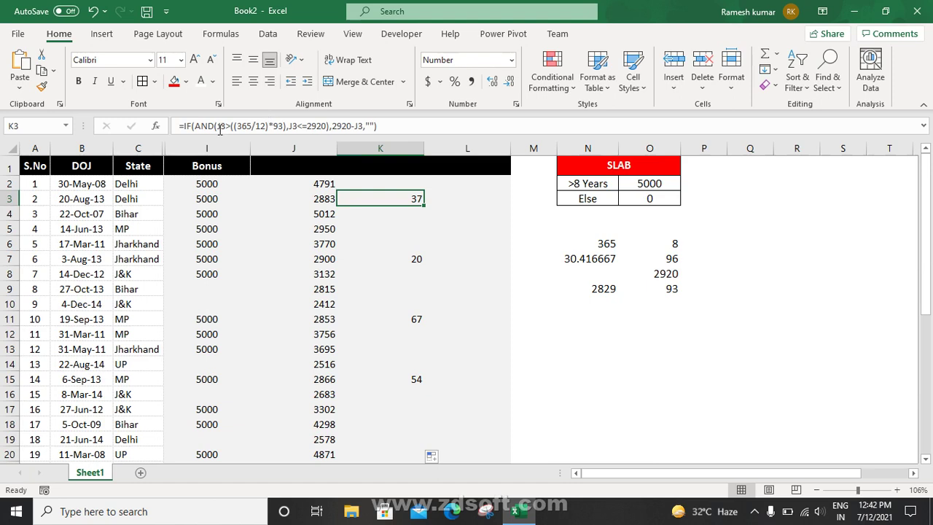
left_click(326, 182)
left_click(381, 182)
left_click(226, 126)
key("BackSpace")
key("BackSpace")
key("ctrl+v")
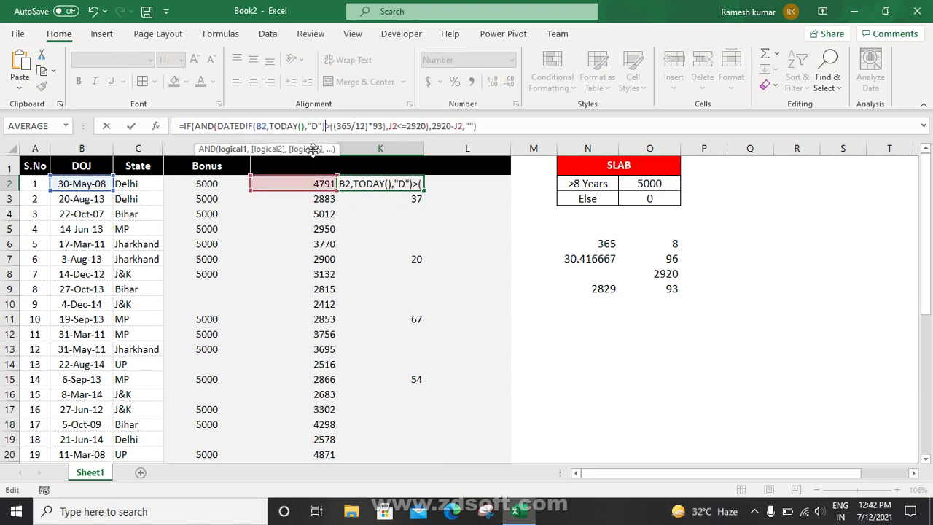
key("BackSpace")
key("BackSpace")
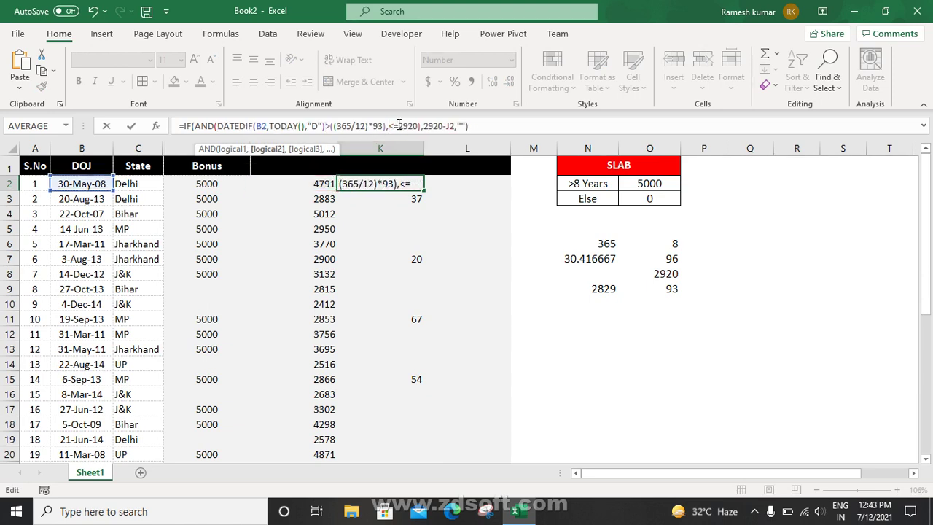
key("ctrl+v")
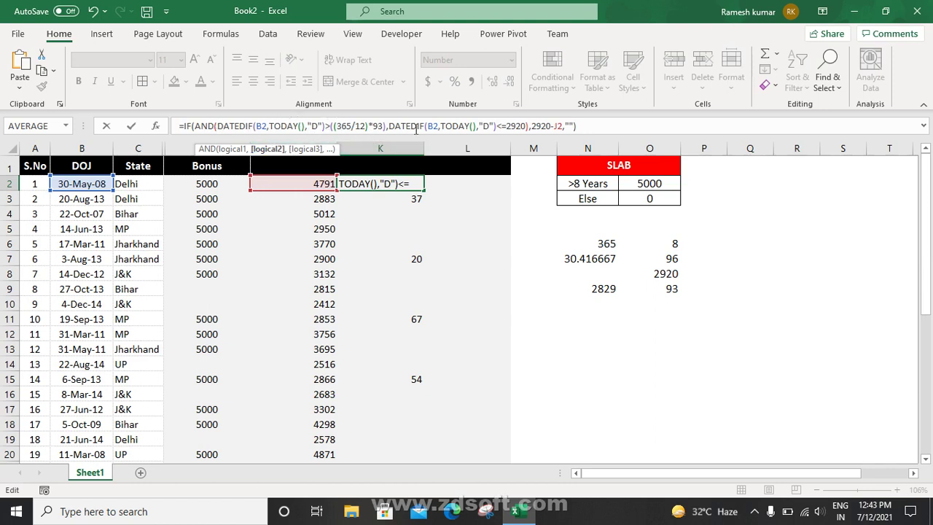
Step: Replace the remaining J2 in K2's value if true so that it reads 2920-(DATEDIF(B2,TODAY(),"D"))
left_click(561, 127)
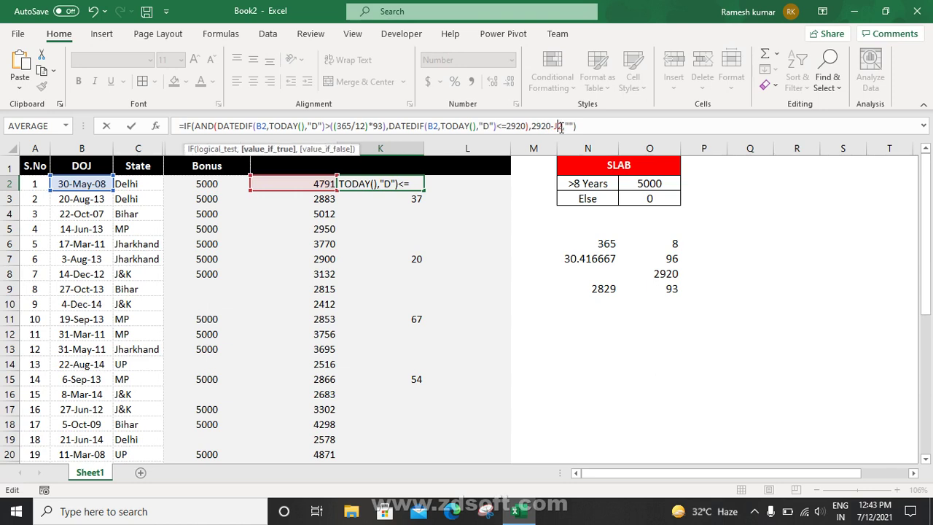
key("BackSpace")
key("BackSpace")
type("(DATEDIF(B2,TODAY(),\"D")
key("ctrl+v")
type(")")
key("Return")
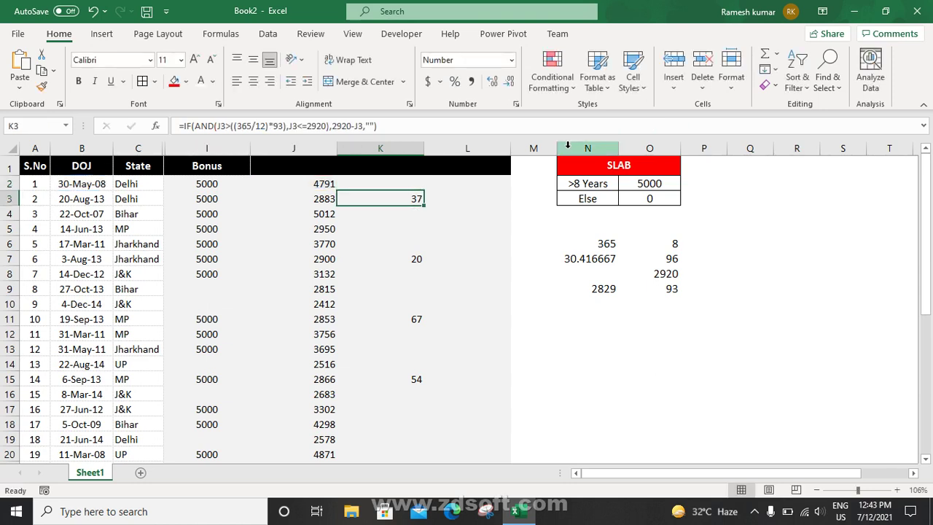
Step: Try filling the revised K2 formula down column K
key("Up")
double_click(424, 191)
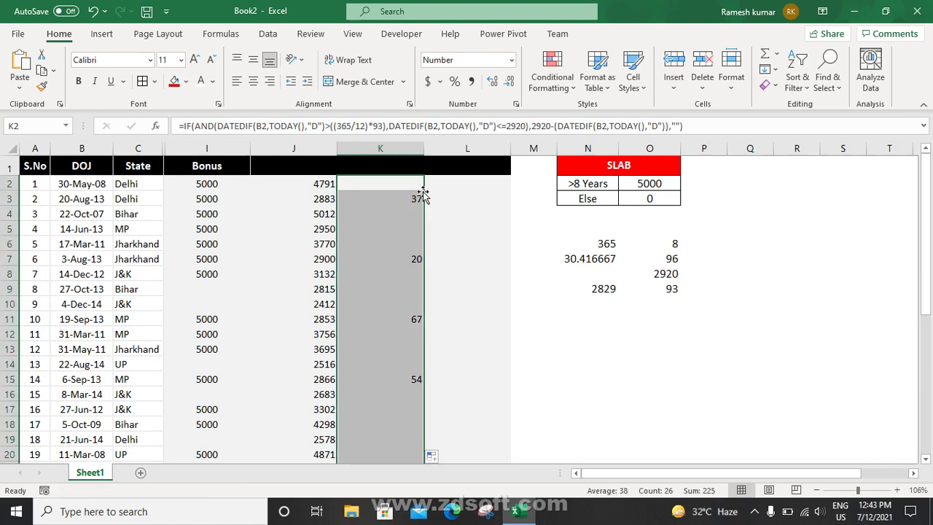
left_click(417, 187)
left_click(410, 198)
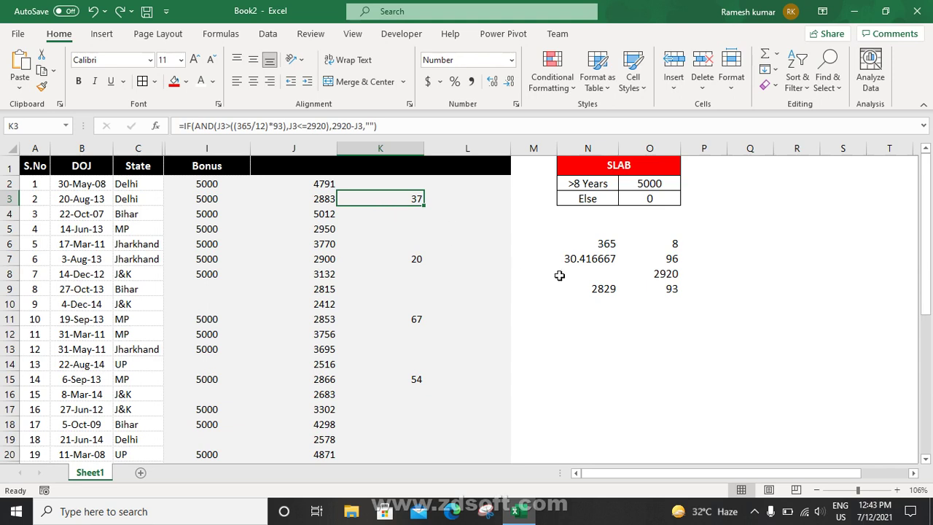
Step: Fill the DATEDIF-based formula from K2 down the rest of column K
left_click(603, 289, "ctrl")
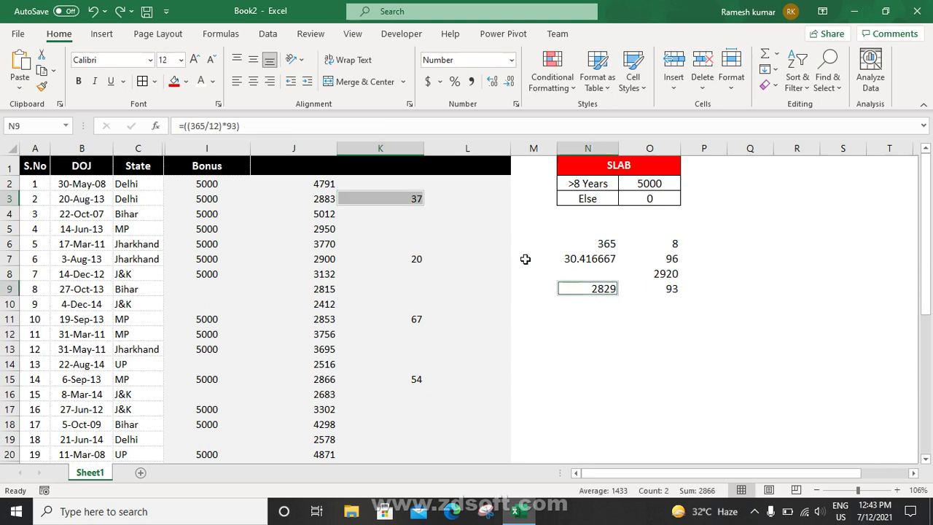
left_click(389, 197)
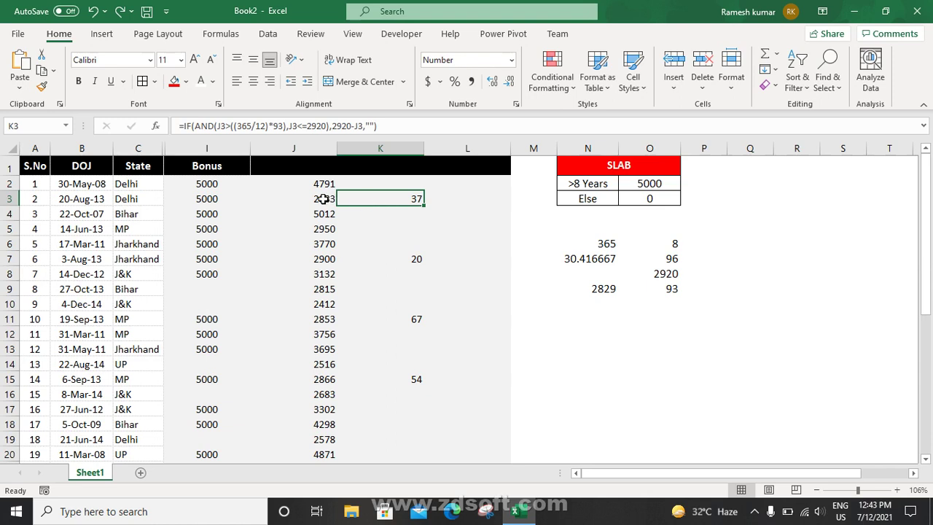
left_click_drag(328, 199, 392, 194)
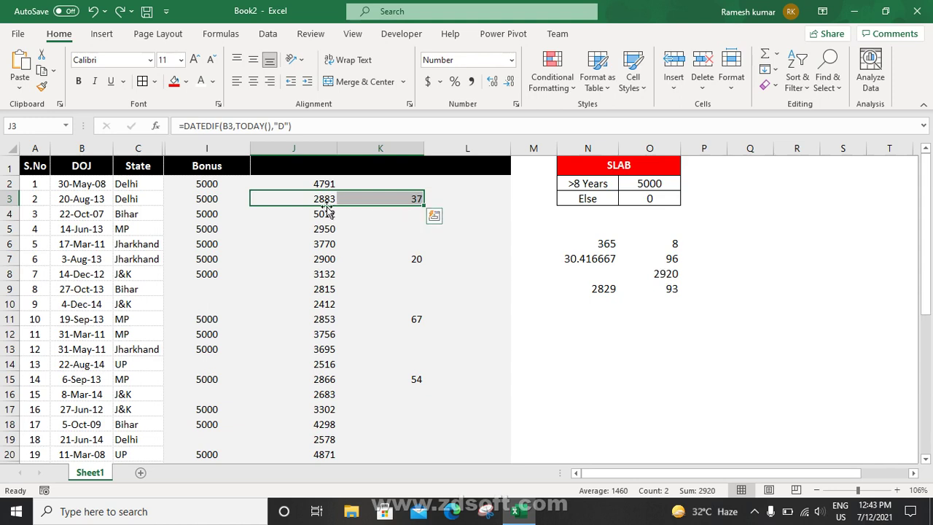
left_click(315, 184)
left_click(390, 181)
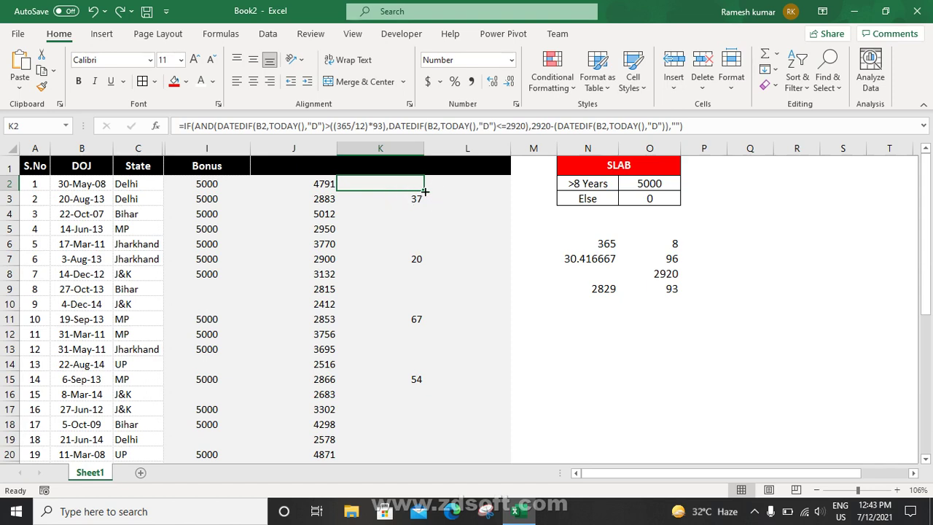
double_click(424, 191)
left_click_drag(398, 259, 401, 274)
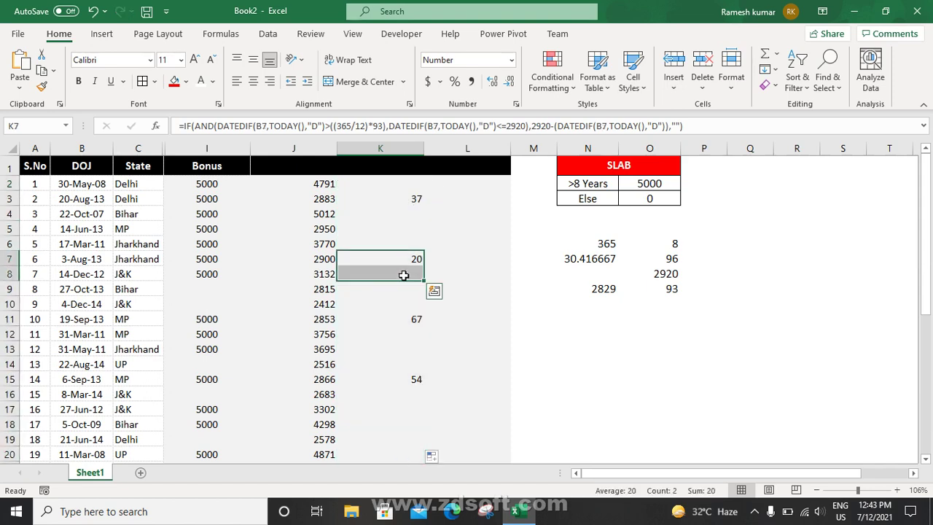
Step: Delete the empty column L and the helper column J containing the days of service
left_click(460, 146)
key("ctrl+minus")
key("Left")
key("Left")
key("Down")
key("F2")
key("Escape")
key("ctrl+shift+Down")
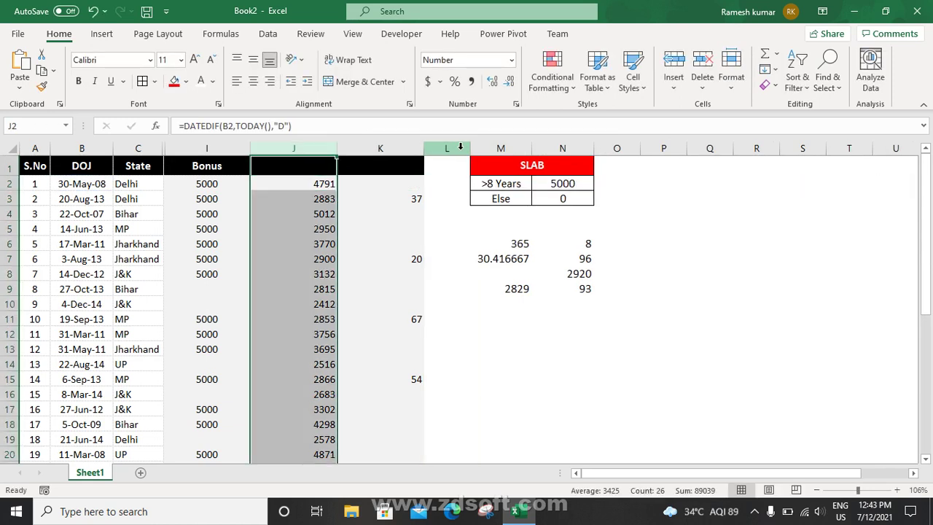
key("ctrl+space")
key("ctrl+minus")
Step: Give column J the header Remarks in cell J1
key("Up")
type("FEa")
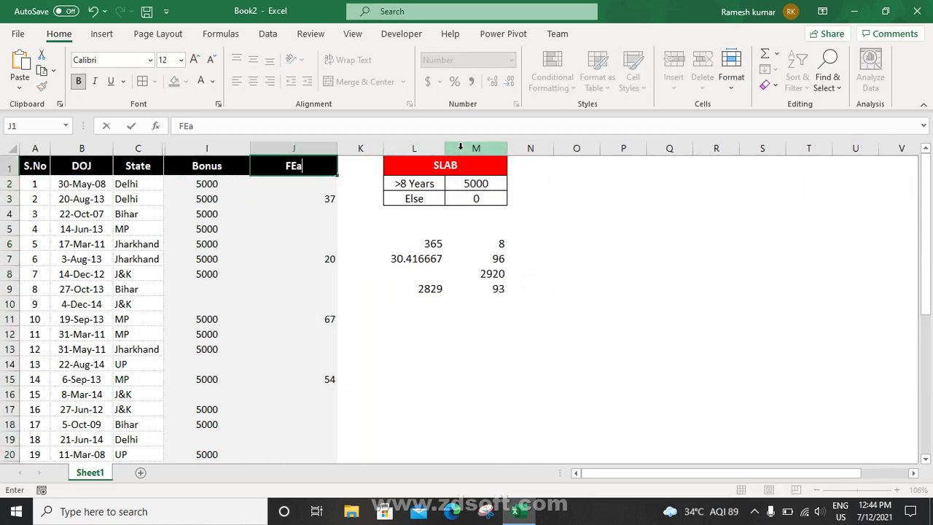
key("BackSpace")
key("BackSpace")
key("BackSpace")
type("Remarks")
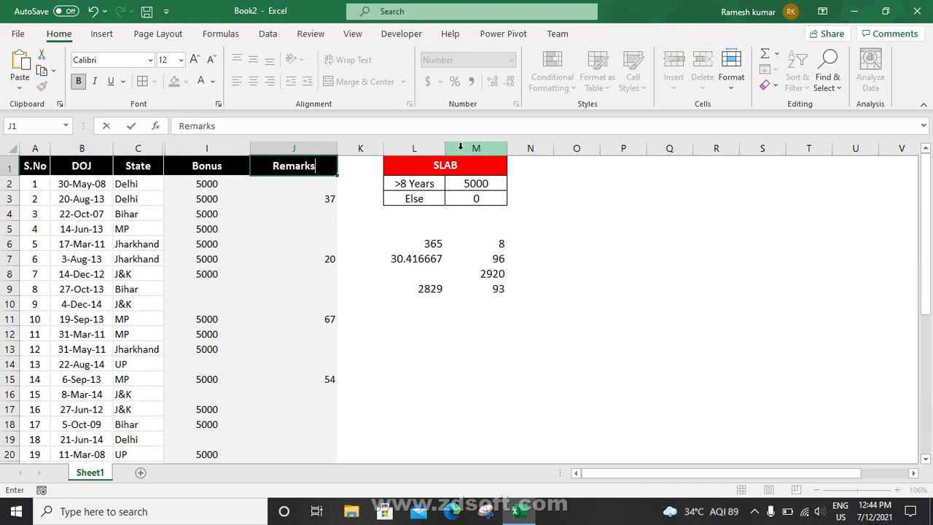
key("Return")
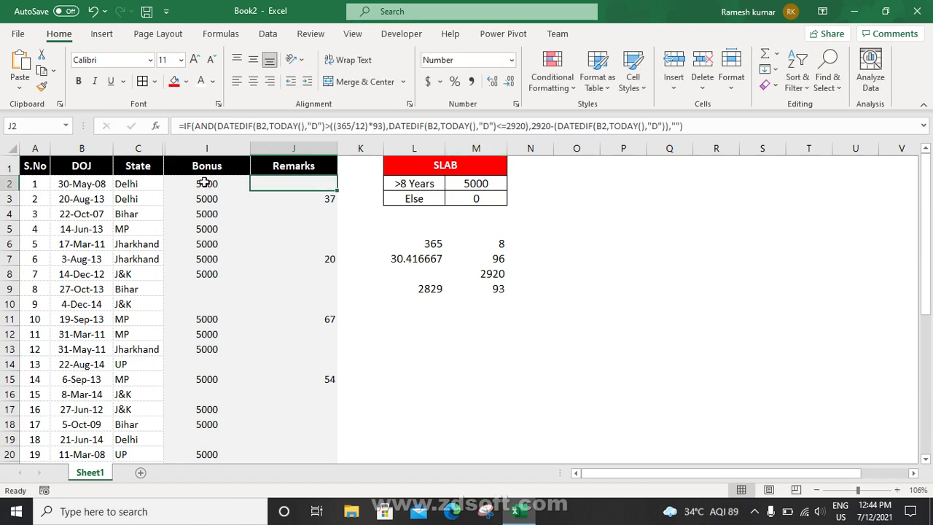
Step: Clear the scratch calculations below the SLAB table by deleting the contents of K5:N10
left_click(204, 213)
left_click(204, 255)
left_click(317, 201)
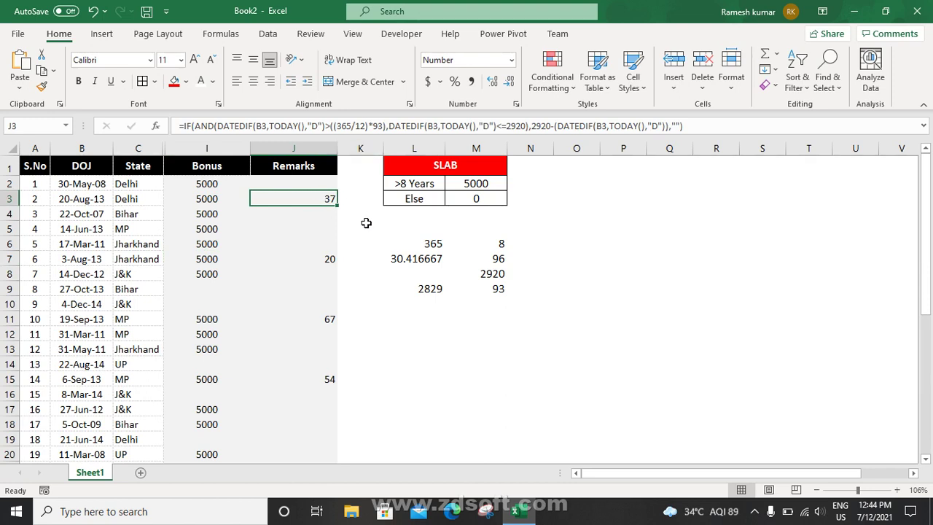
left_click_drag(382, 230, 519, 302)
key("Delete")
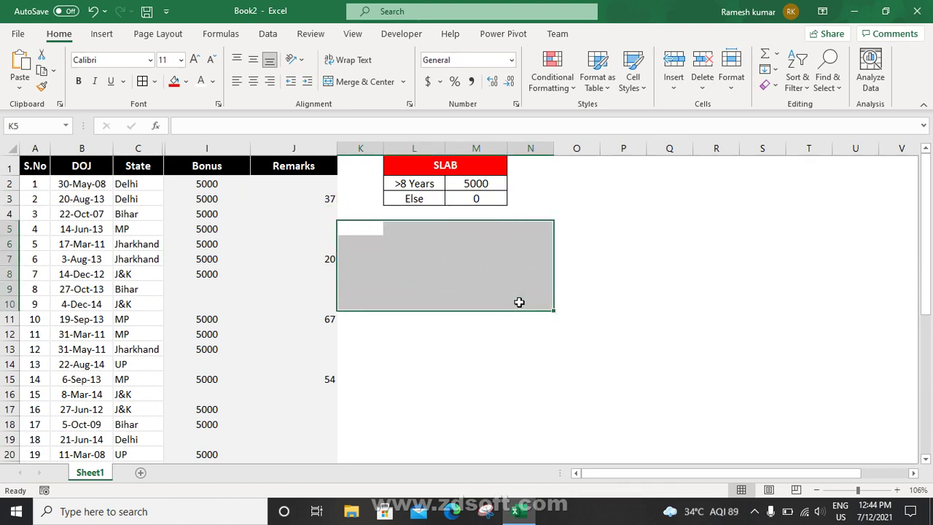
Step: Enter a COUNT formula in M6 that counts the numeric entries in the whole Remarks column J
left_click(450, 242)
type("-")
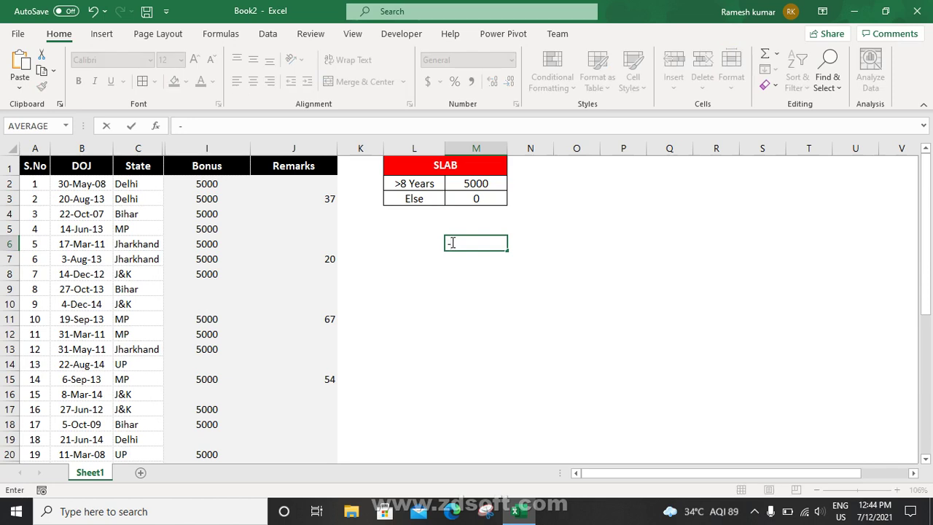
key("BackSpace")
type("=cou")
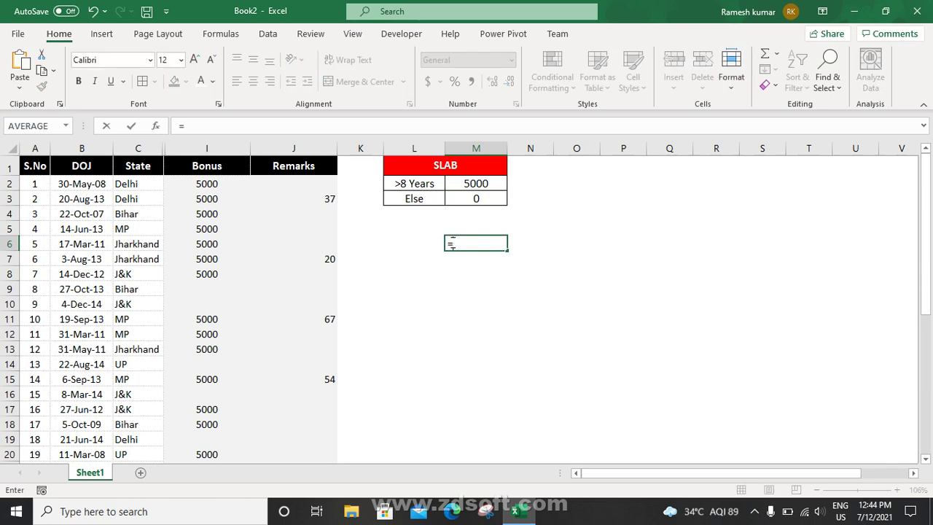
key("Down")
key("Up")
key("Tab")
key("Left")
key("Left")
key("Left")
key("ctrl+space")
key("Return")
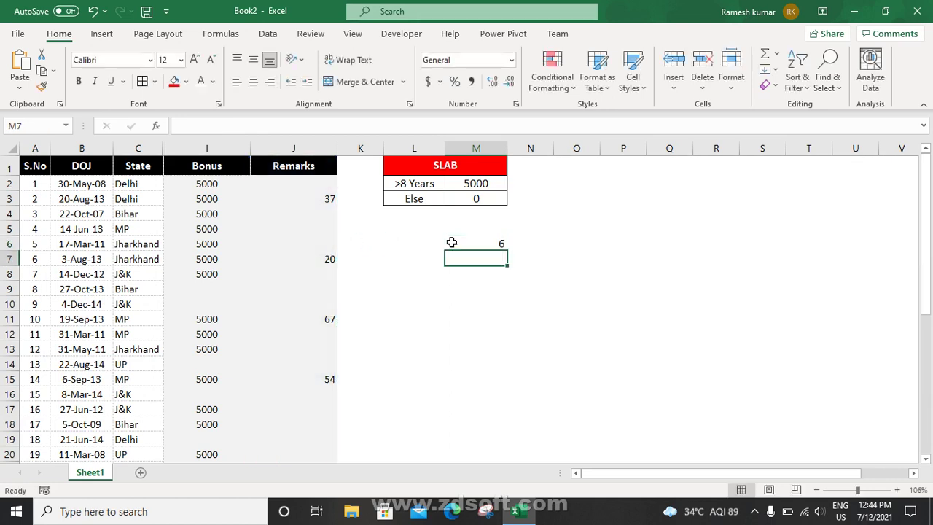
Step: Add filters to the table's header row and filter the Remarks column to hide its blank rows
left_click(452, 242)
left_click(277, 165)
key("ctrl+Left")
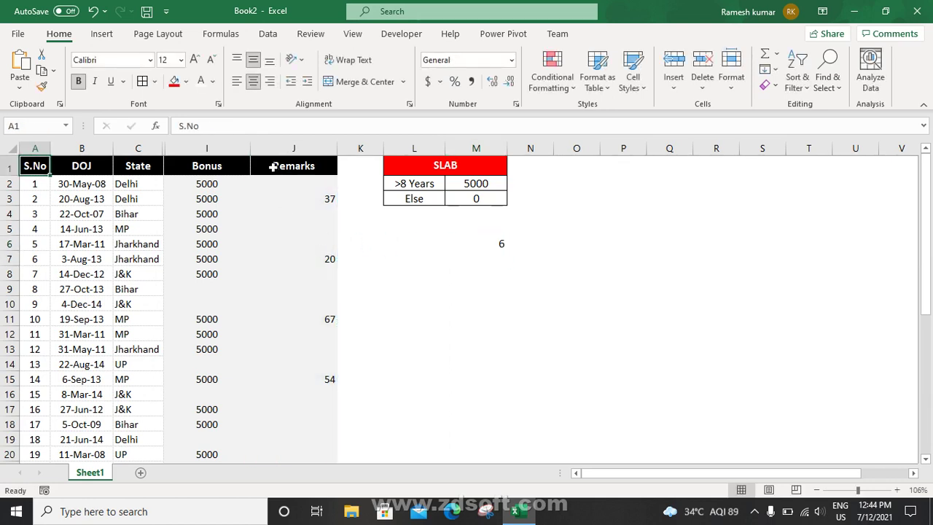
key("ctrl+shift+Right")
key("ctrl+shift+l")
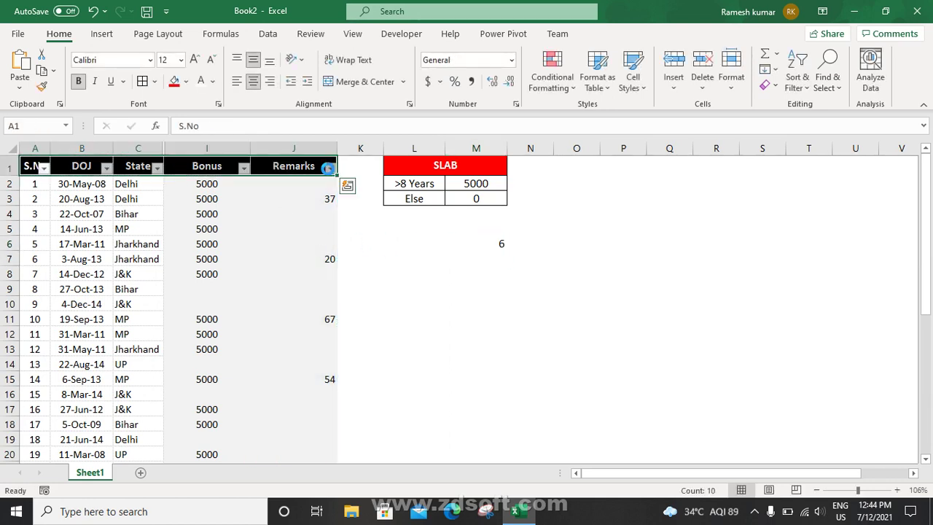
left_click(330, 168)
left_click(193, 330)
left_click(193, 330)
left_click(195, 415)
left_click(248, 455)
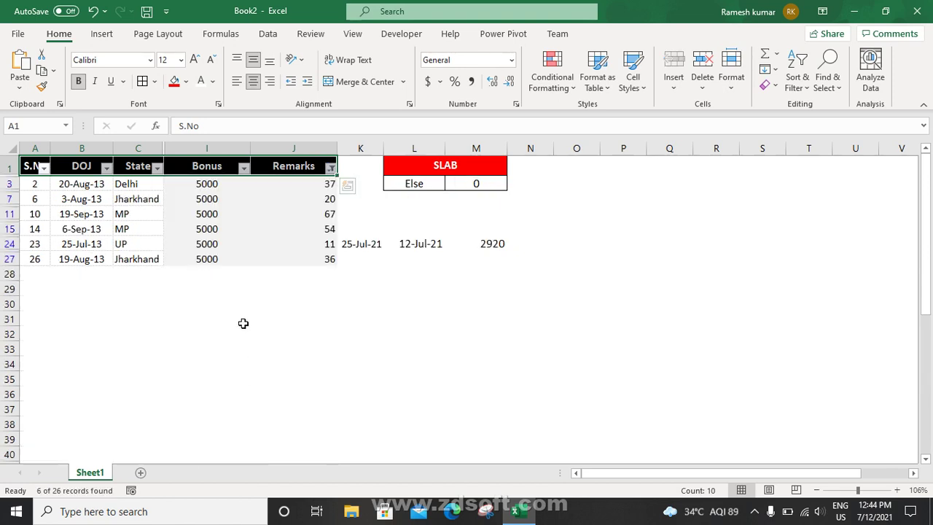
Step: Select the filtered S.No values to check their count, and remove the filters from the table
key("ctrl+shift+Down")
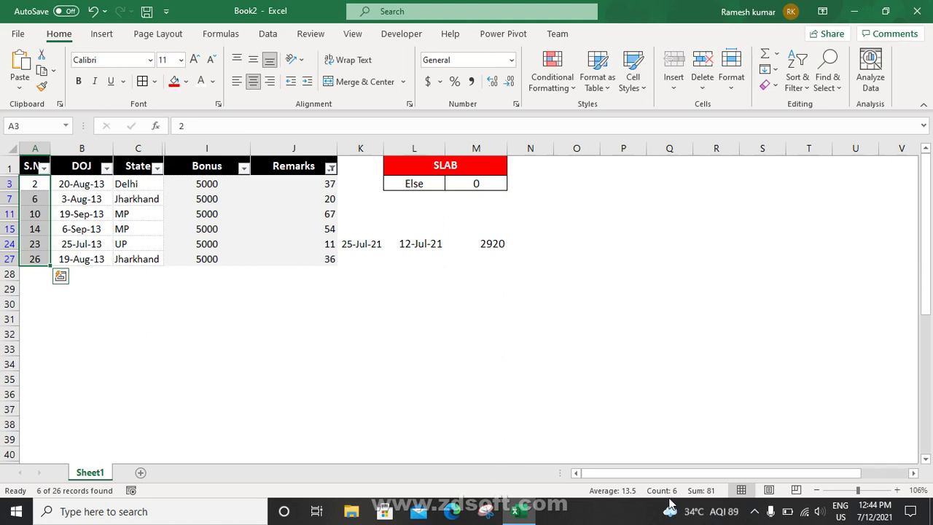
key("ctrl+Home")
key("ctrl+shift+l")
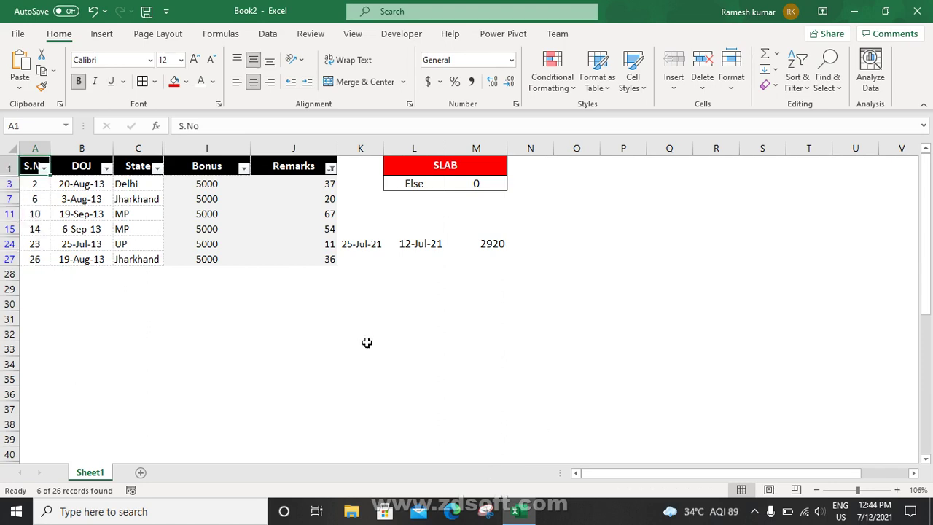
left_click(442, 201)
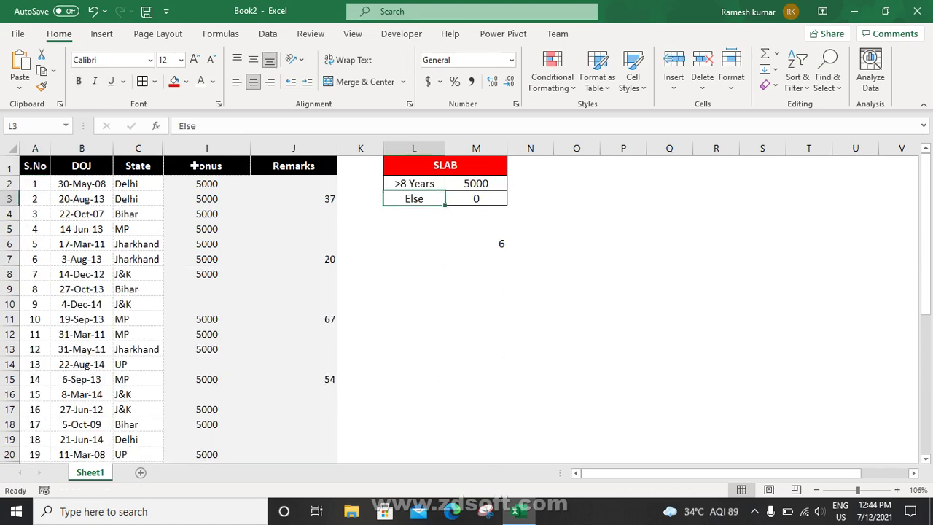
Step: Unhide columns D to H between State and Bonus
left_click_drag(150, 145, 208, 148)
right_click(170, 213)
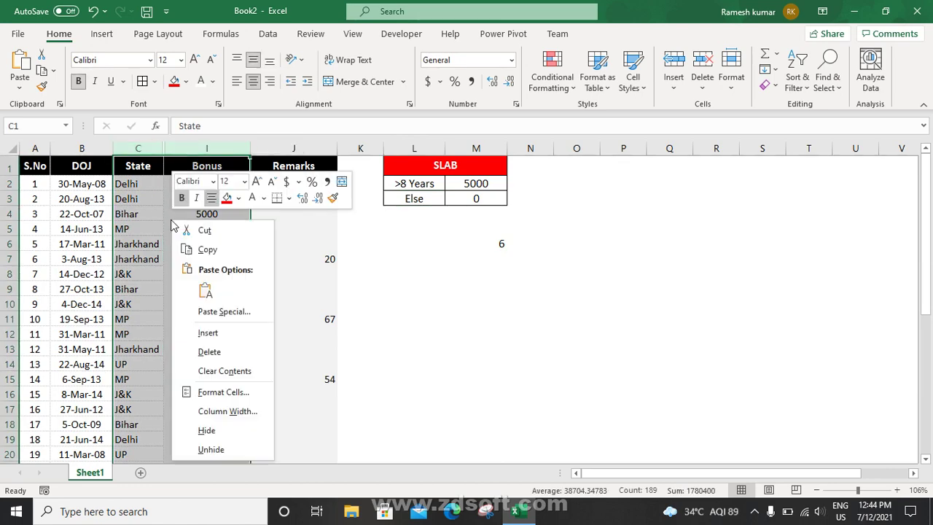
left_click(226, 444)
left_click(780, 244)
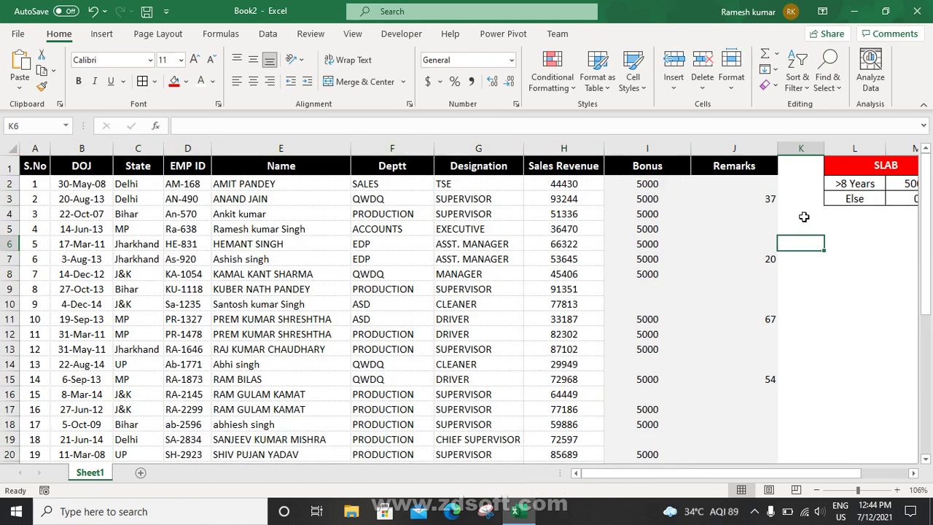
Step: Examine the Bonus formula in I2 and the Remarks formula in J2
left_click(649, 188)
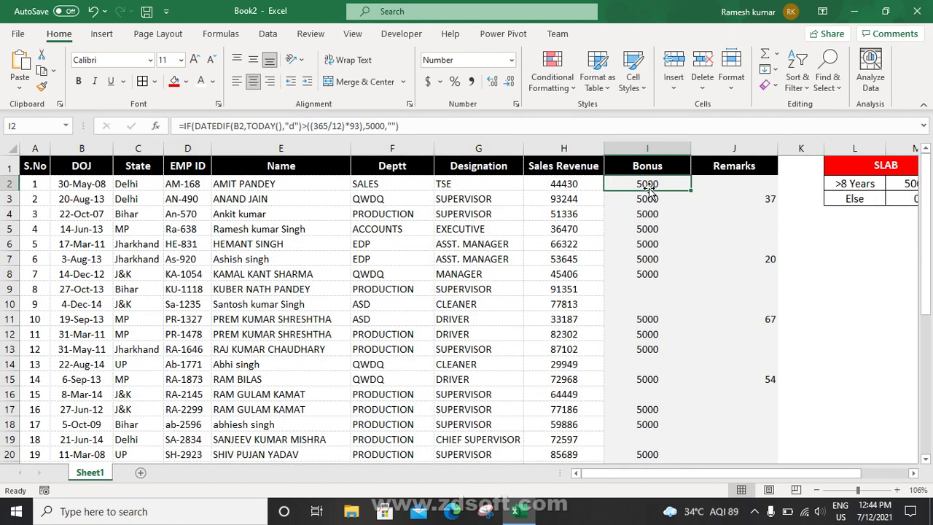
left_click(745, 189)
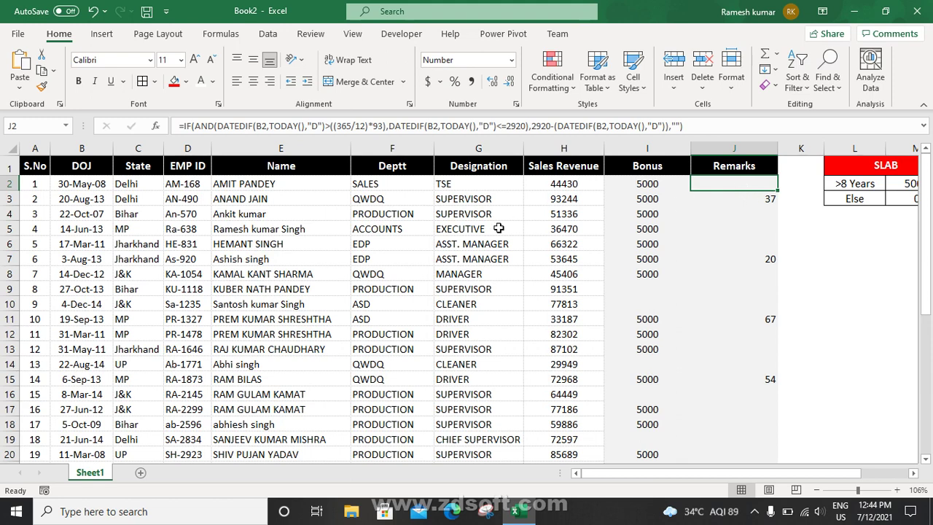
left_click(647, 184)
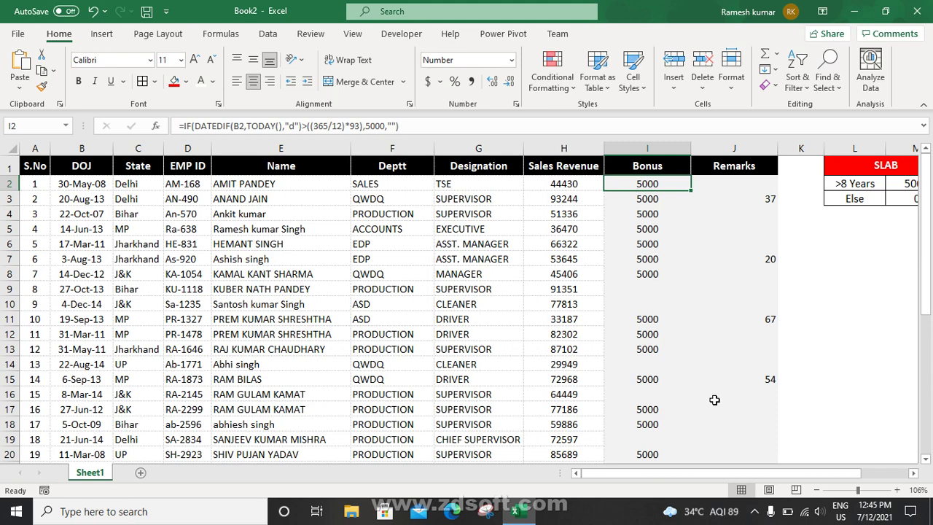
left_click(755, 511)
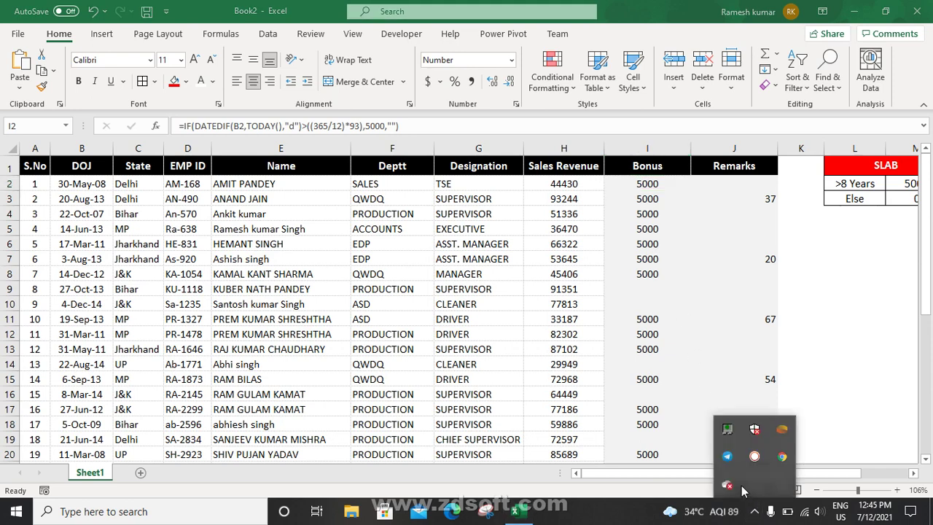
right_click(756, 456)
left_click(771, 512)
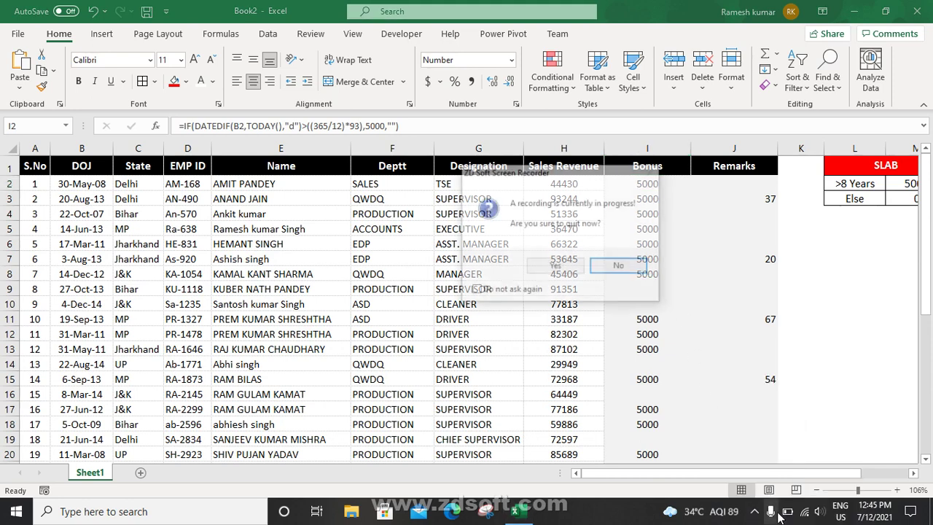